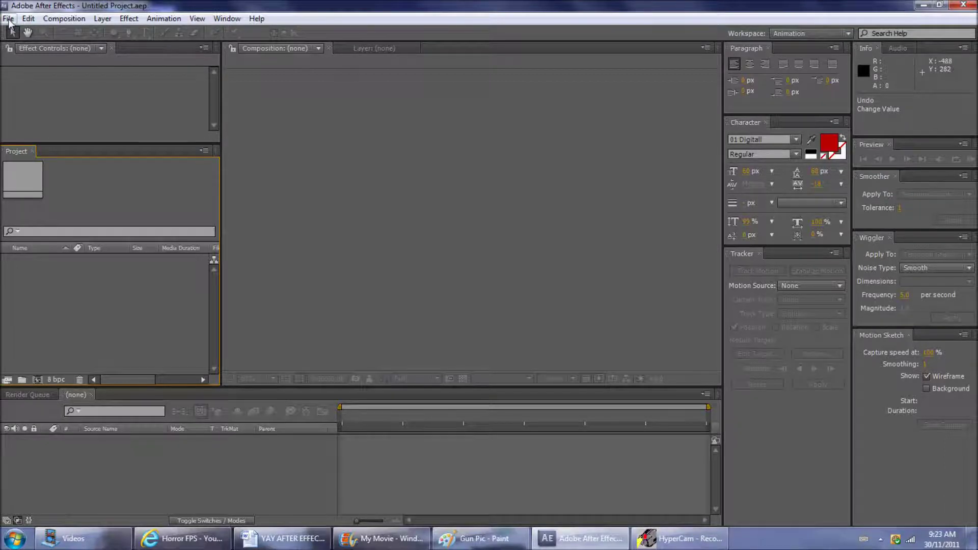
- Import P1040171.MOV and pistol.png together into the project
left_click(8, 19)
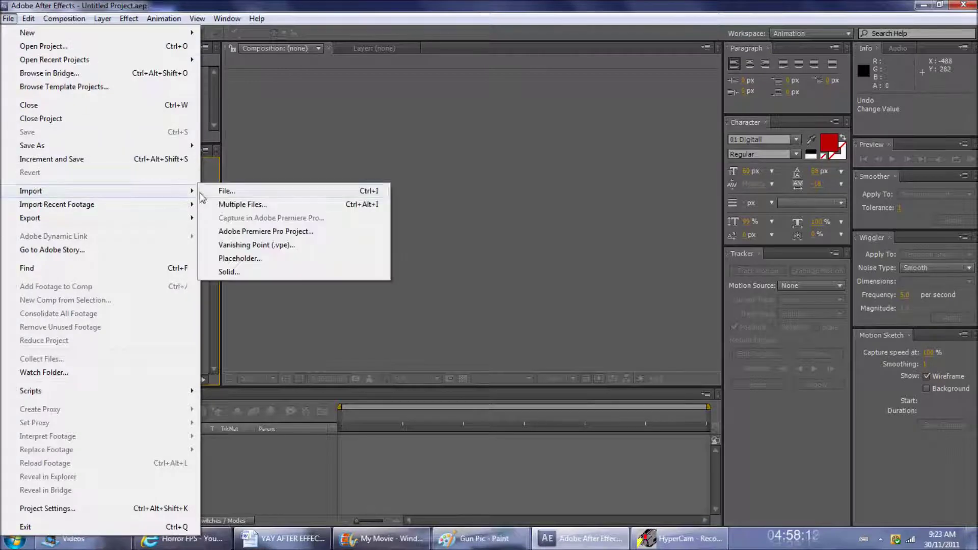
left_click(210, 192)
left_click(98, 79)
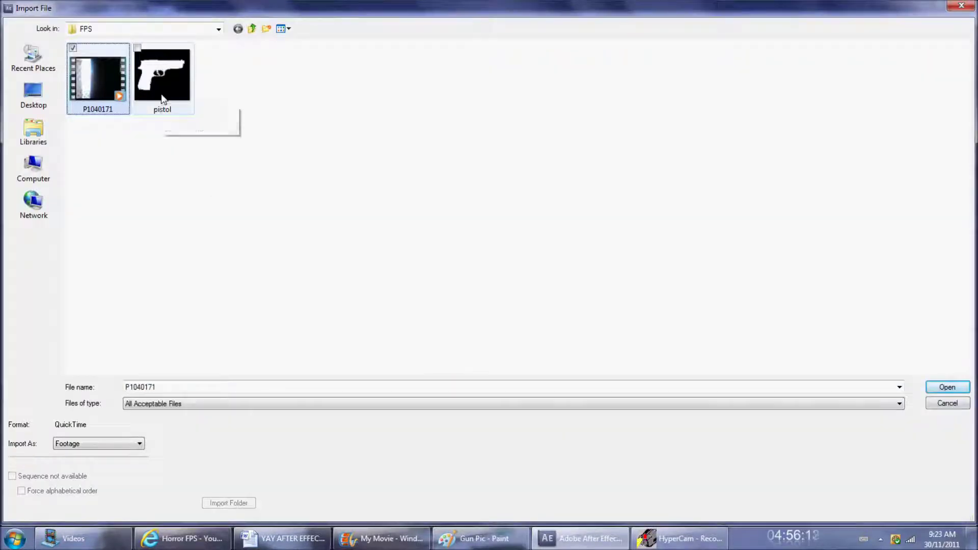
left_click(162, 97, "ctrl")
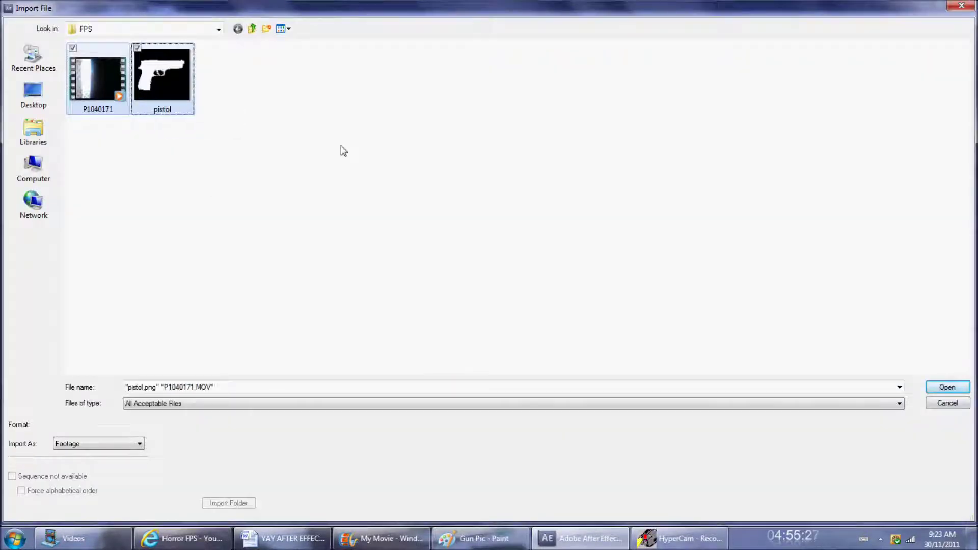
left_click(947, 388)
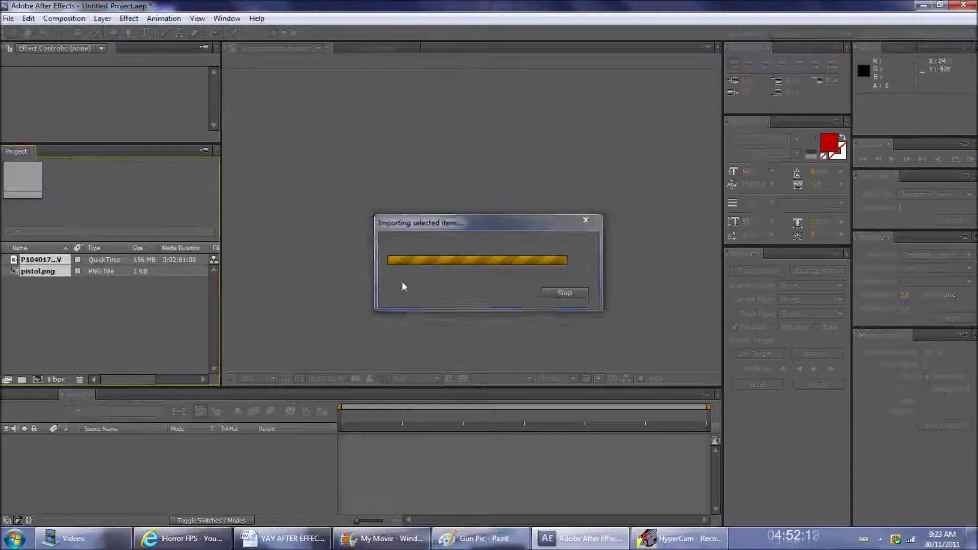
left_click(61, 270)
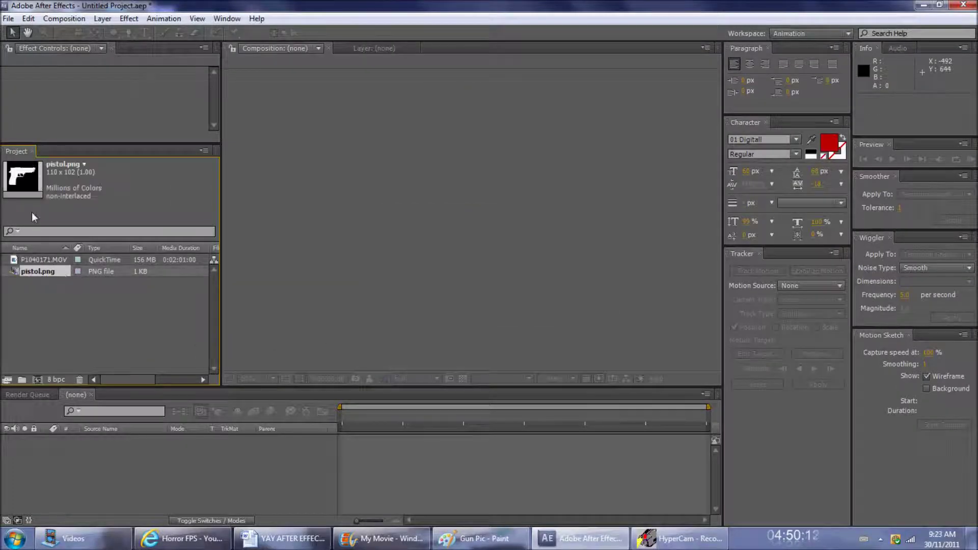
left_click(44, 260)
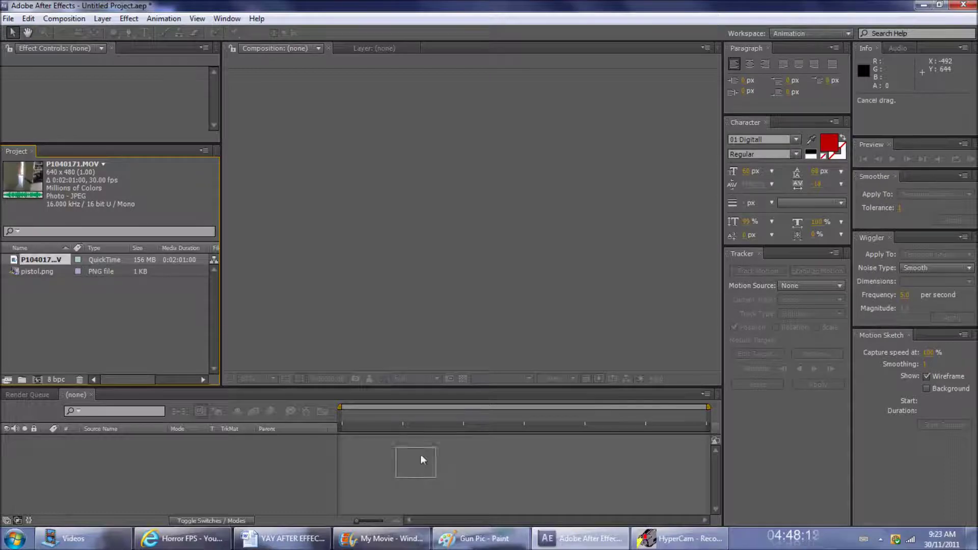
- Create a P1040171 composition from the footage and trim the clip to end near 19 seconds
left_click_drag(357, 439, 451, 424)
mouse_move(351, 440)
left_mouse_down()
mouse_move(454, 441)
mouse_move(351, 445)
left_mouse_up()
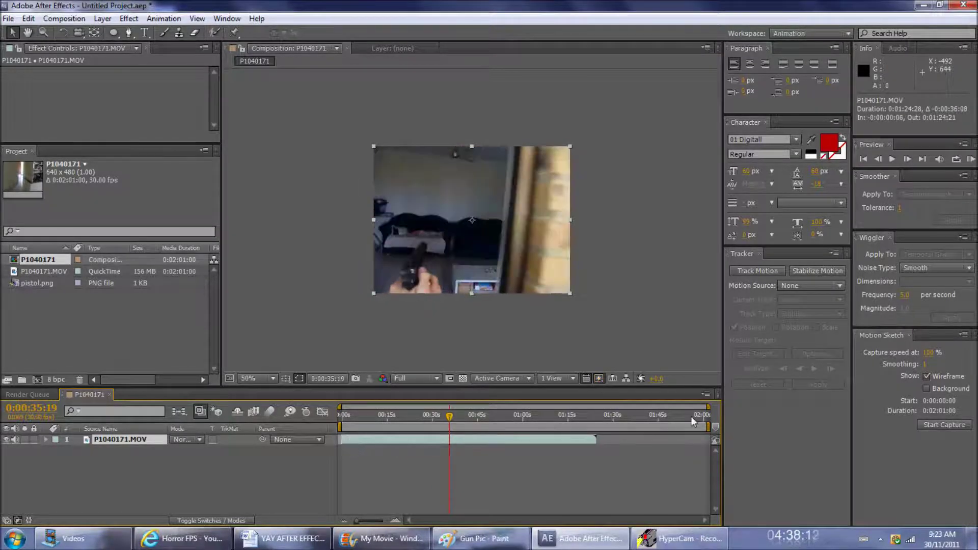
left_click_drag(707, 421, 391, 427)
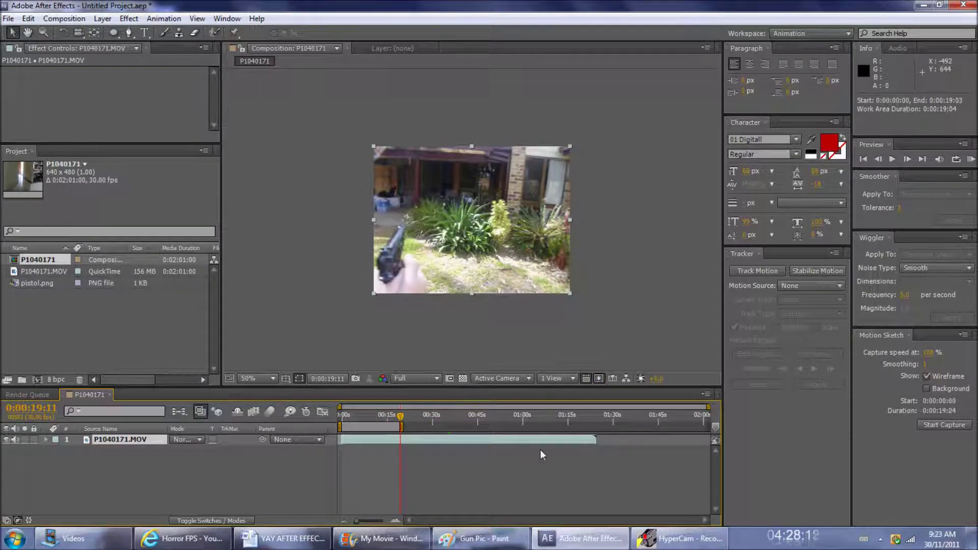
left_click_drag(593, 439, 402, 439)
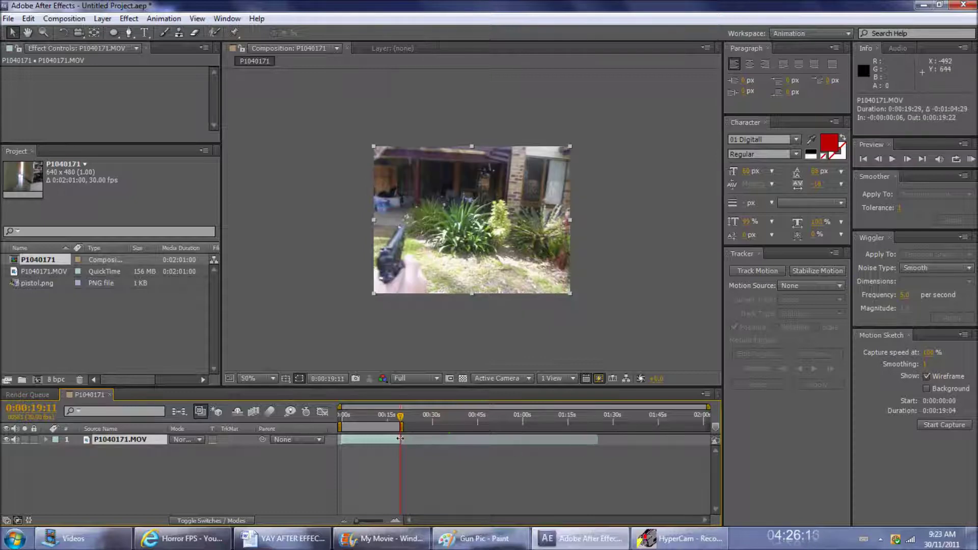
- Start the clip at 0 seconds and add pistol.png above the video layer
left_click_drag(708, 407, 423, 408)
left_click_drag(341, 439, 343, 440)
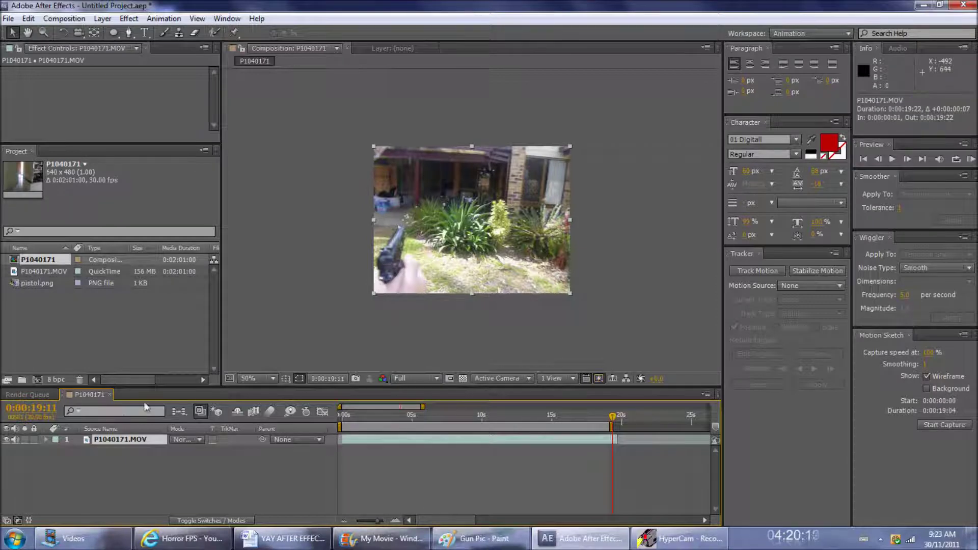
left_click_drag(62, 281, 354, 443)
- Move the pistol icon to the lower right and set its blend mode to Screen
left_click_drag(471, 220, 540, 248)
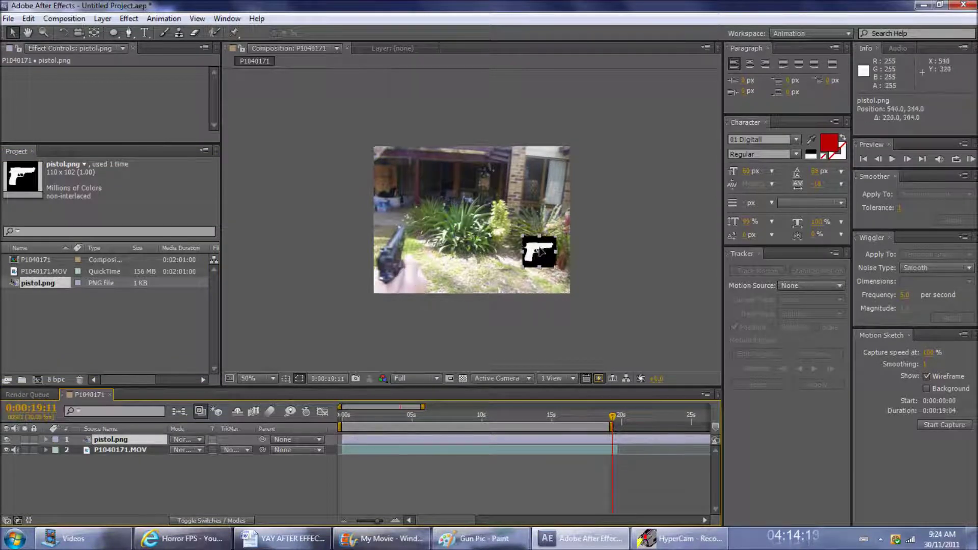
left_click(199, 440)
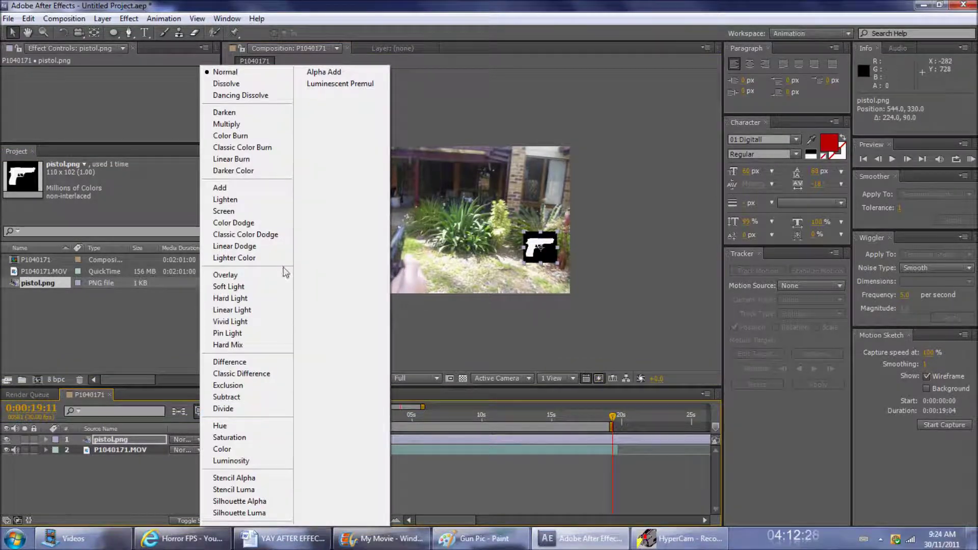
left_click(257, 216)
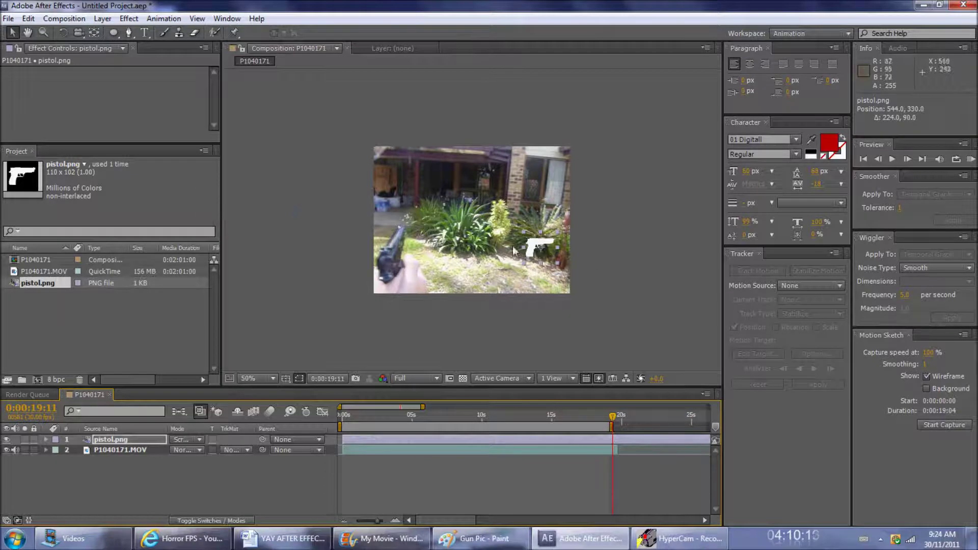
left_click_drag(544, 249, 548, 249)
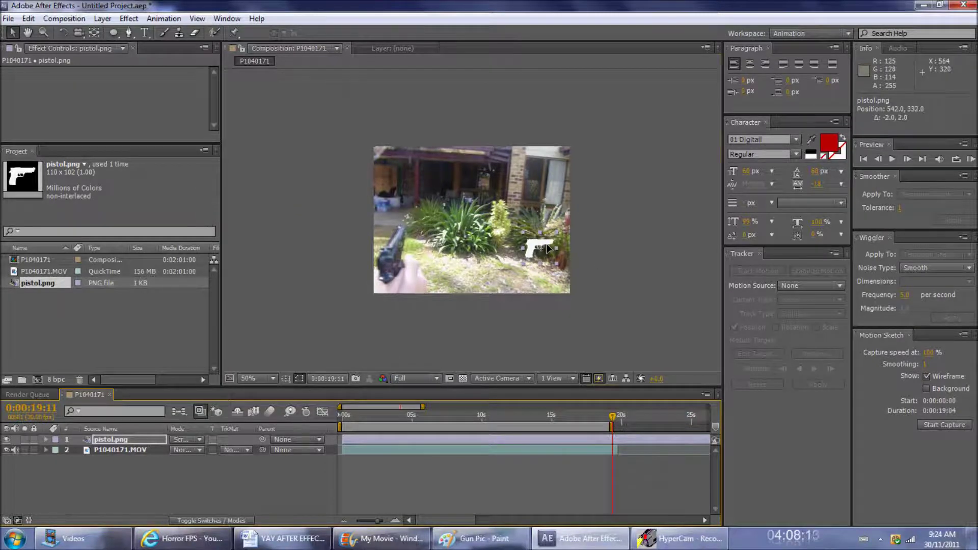
- Add a red '15/30' text layer positioned just below the pistol icon
left_click(130, 451)
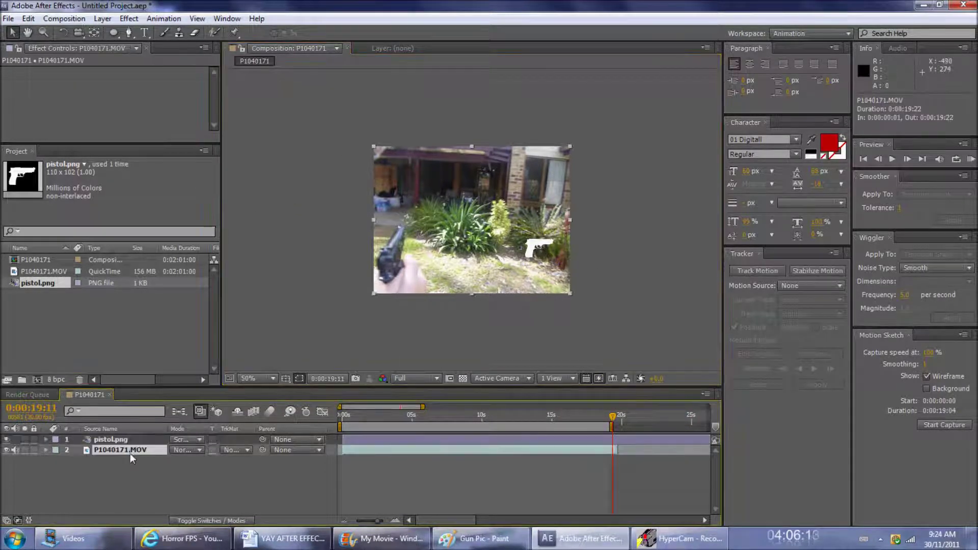
left_click(131, 440)
left_click(145, 33)
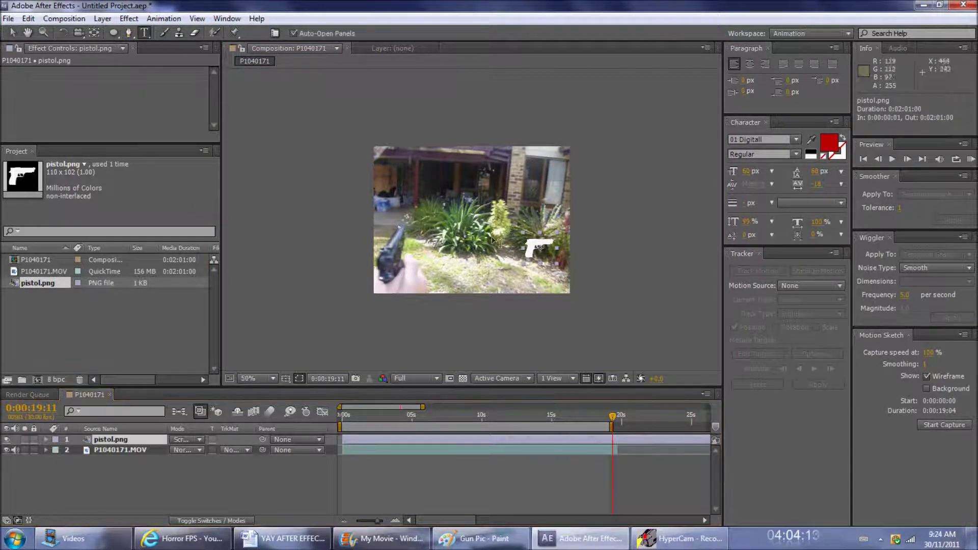
left_click(508, 272)
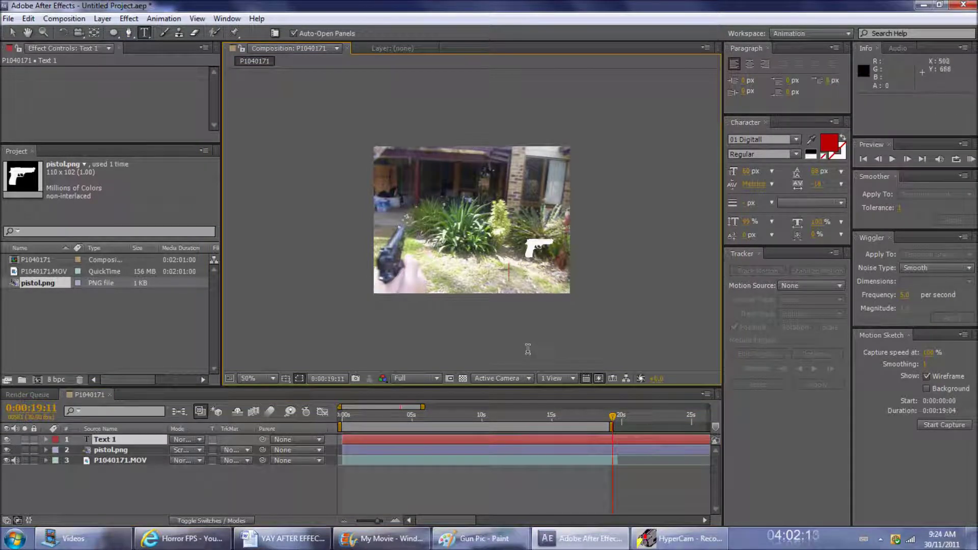
type("15/30")
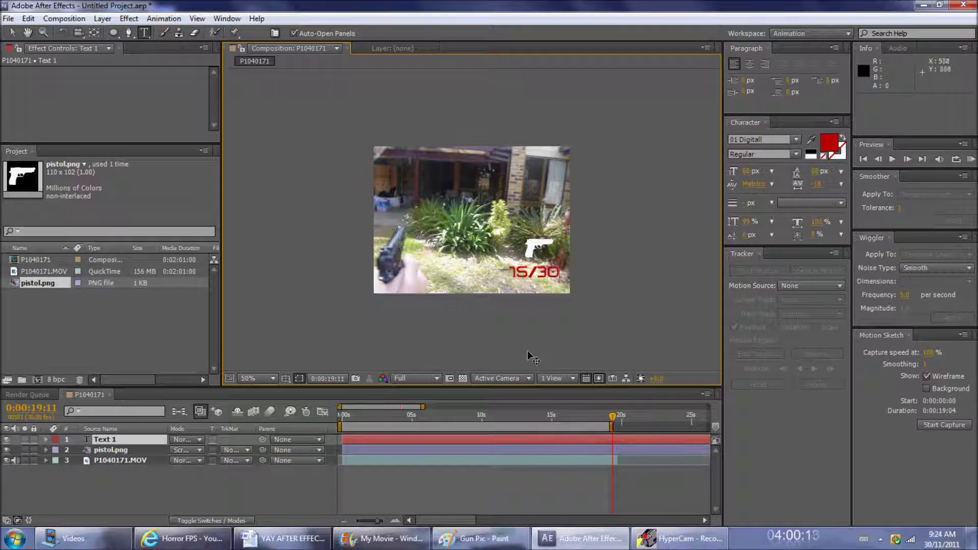
left_click(12, 33)
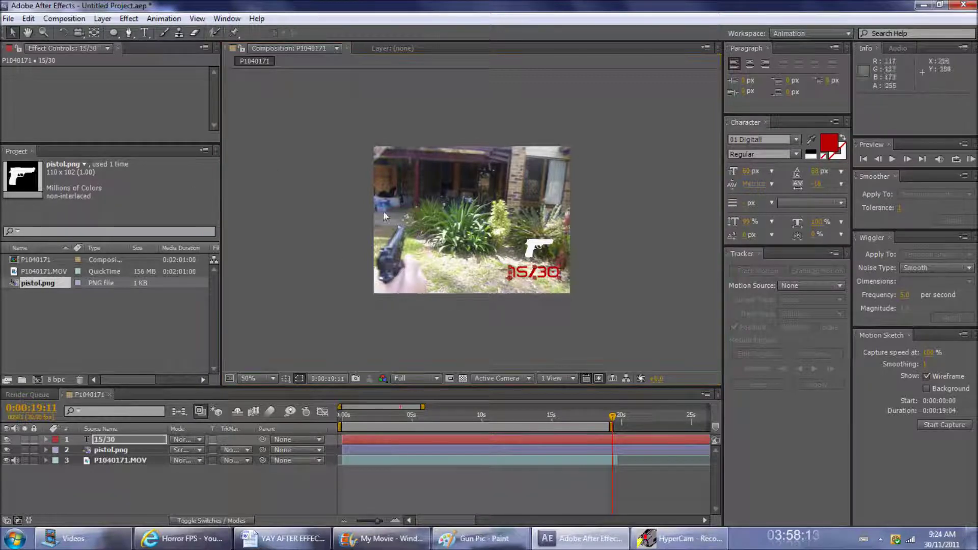
left_click_drag(541, 273, 544, 275)
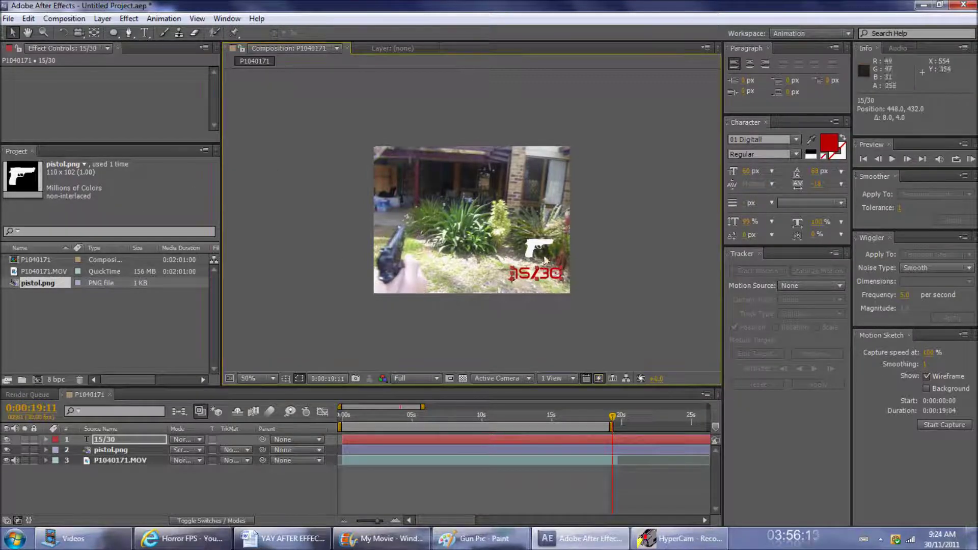
mouse_move(503, 424)
left_mouse_down()
mouse_move(417, 430)
mouse_move(565, 432)
mouse_move(430, 438)
mouse_move(504, 442)
left_mouse_up()
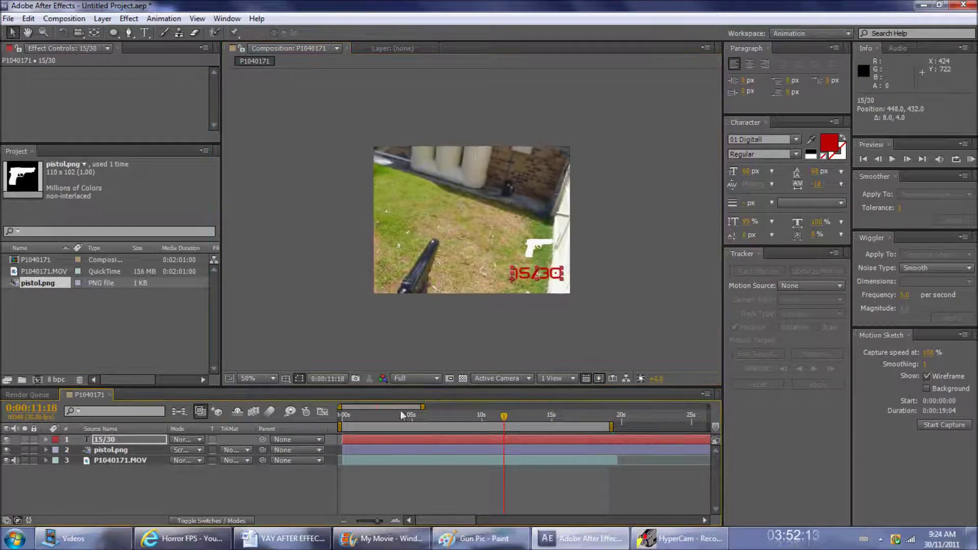
- Apply a Curves adjustment to the P1040171.MOV layer to brighten the footage
left_click(129, 460)
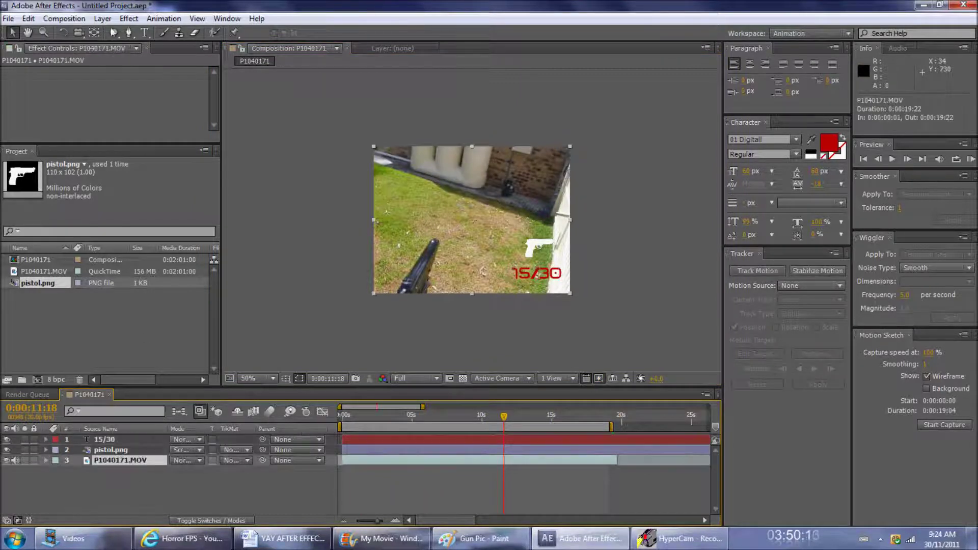
left_click(128, 18)
mouse_move(153, 132)
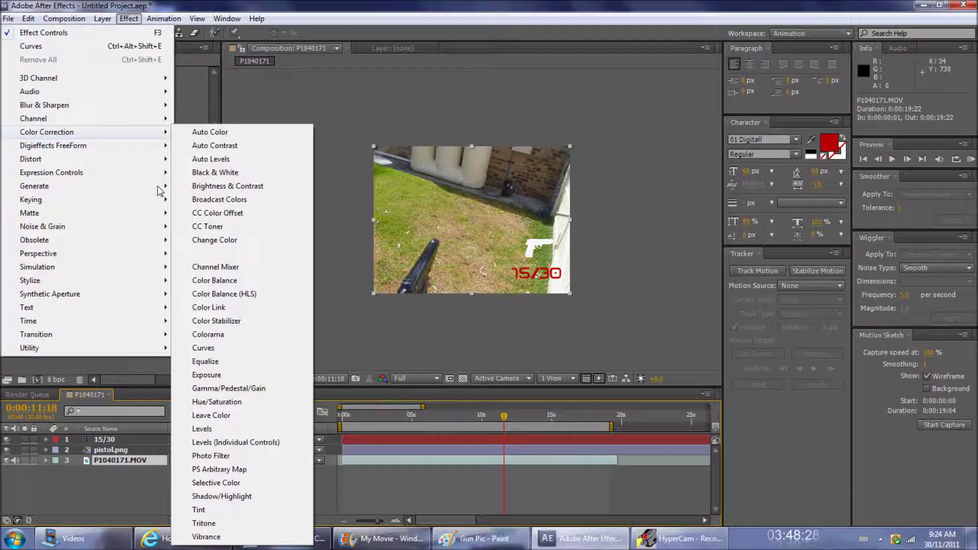
left_click(234, 348)
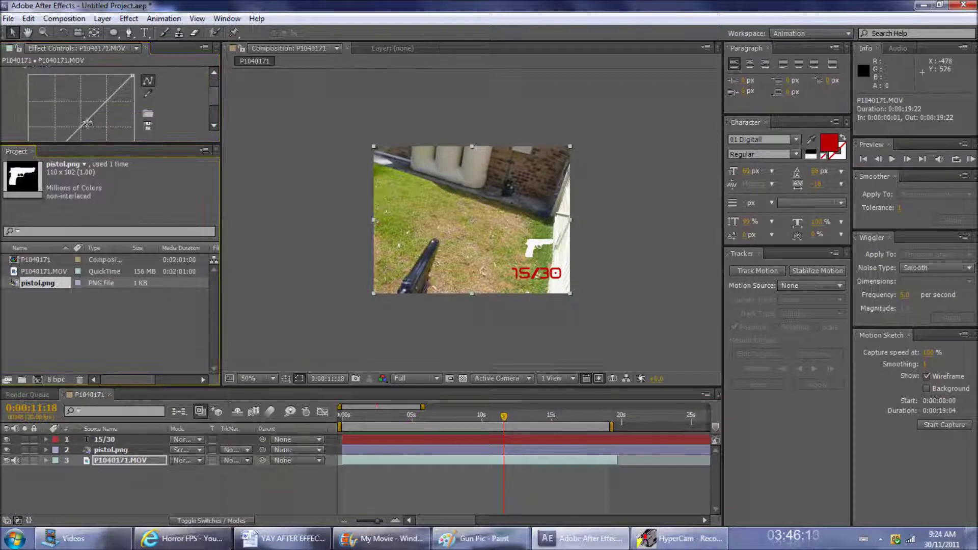
scroll(92, 117, "up", 3)
left_click(158, 82)
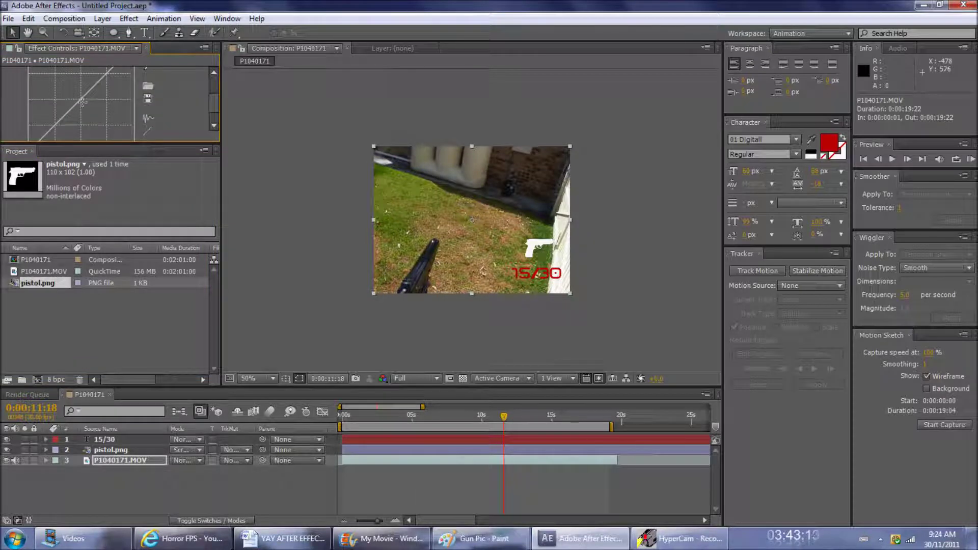
left_click_drag(82, 102, 76, 96)
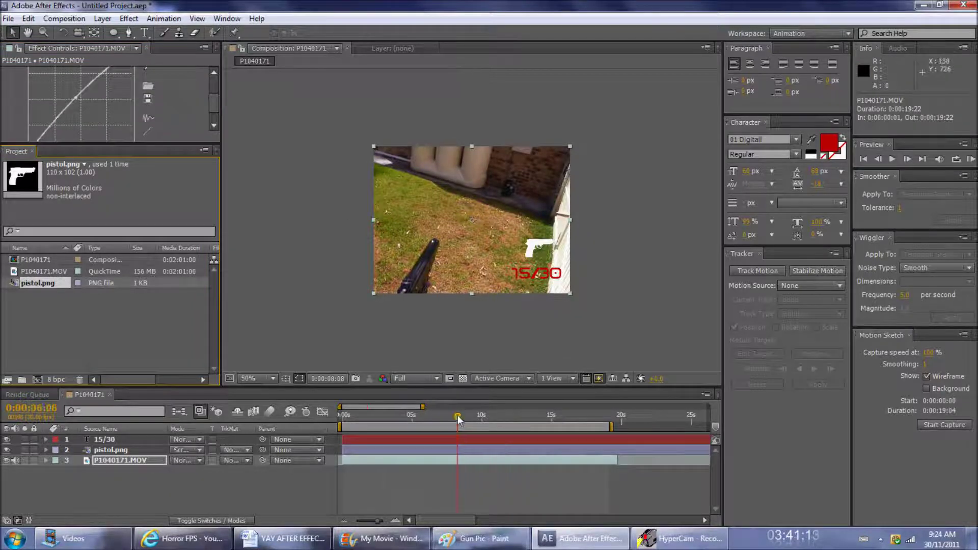
left_click_drag(458, 419, 407, 437)
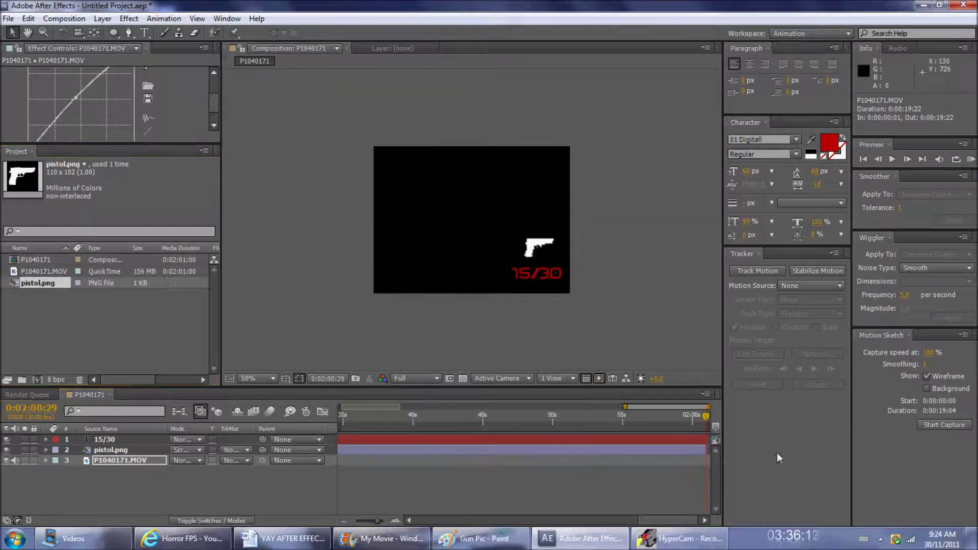
- Extend the text and pistol layers and the work area to 0:00:19:23, then view frame 0:00:05:29
left_click(693, 440)
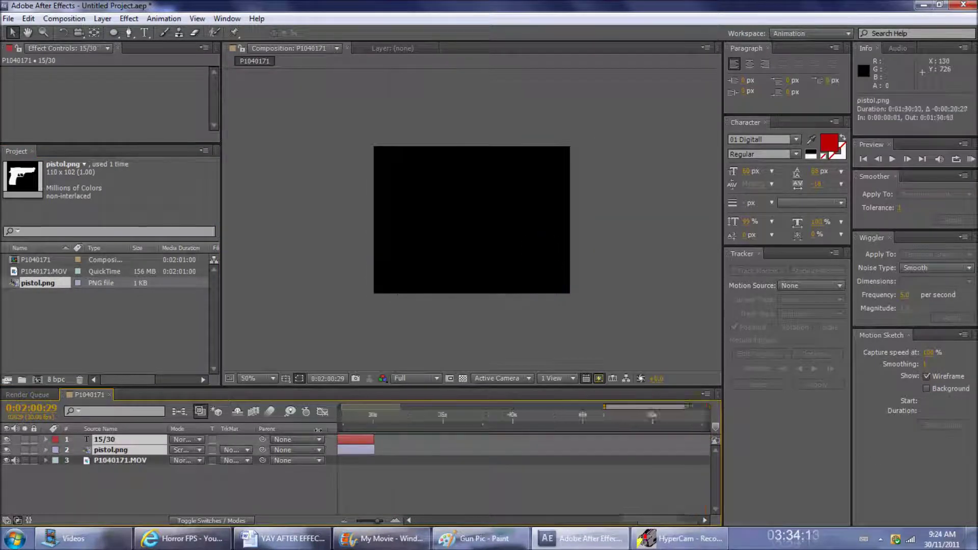
left_click_drag(584, 443, 615, 442)
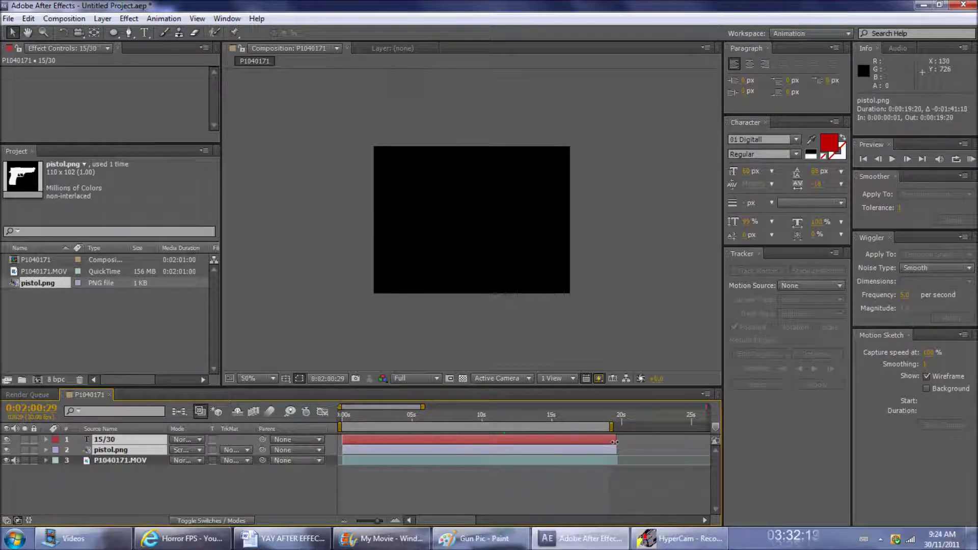
left_click(614, 426)
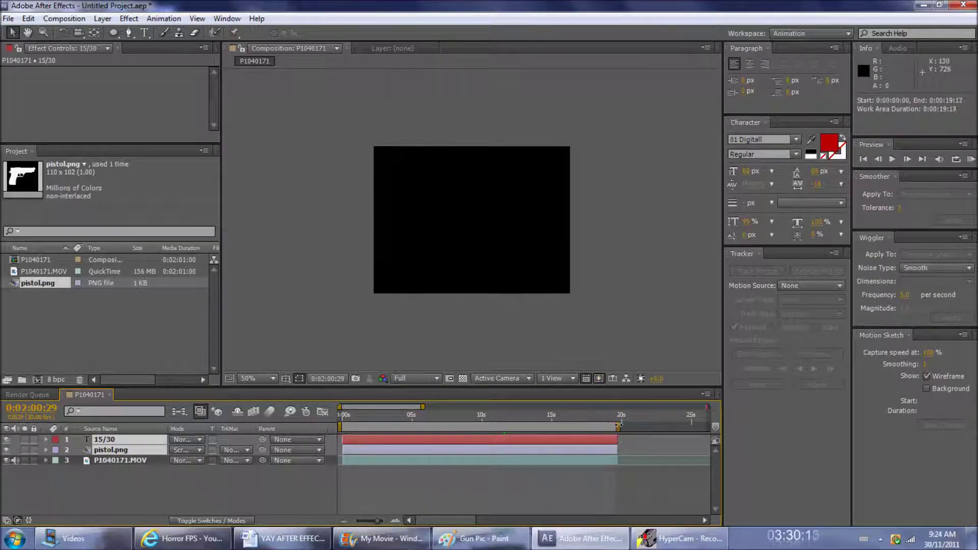
left_click_drag(619, 426, 331, 427)
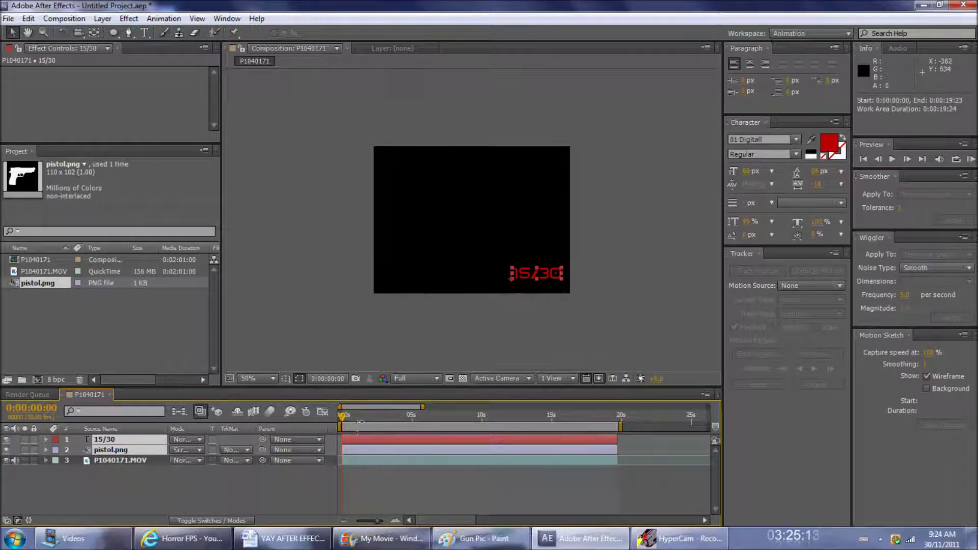
left_click_drag(342, 415, 426, 419)
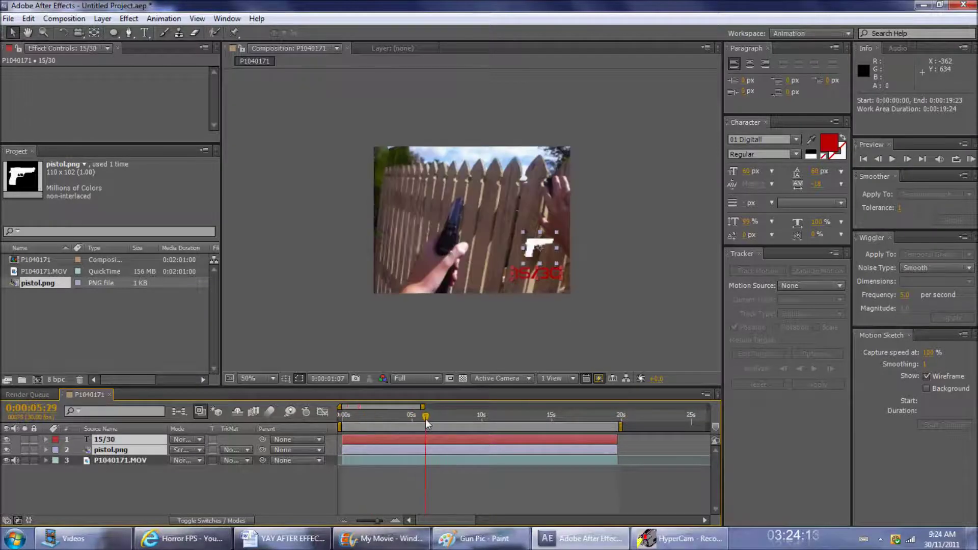
left_click(8, 18)
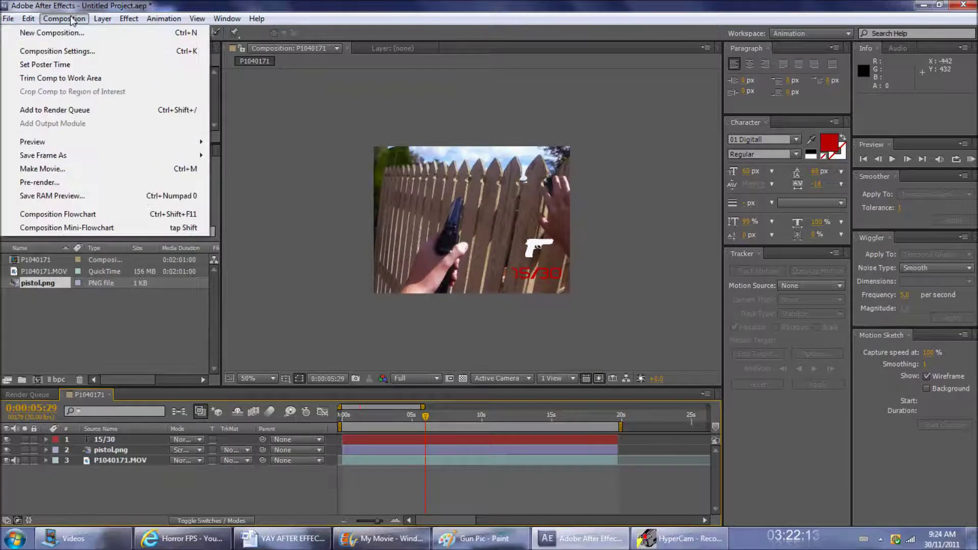
- Create a new Comp 1 composition and draw a circle with the Ellipse tool
left_click(31, 30)
left_click(582, 388)
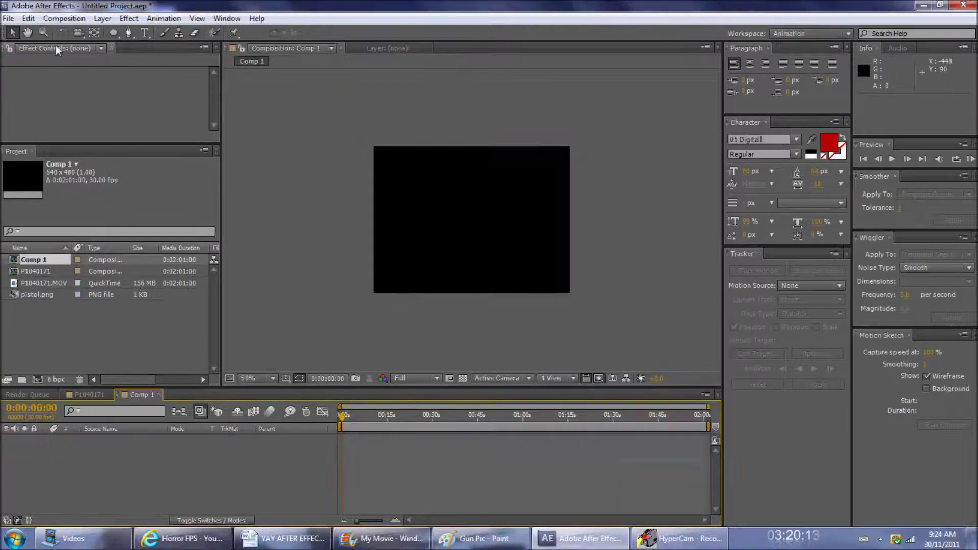
left_click(113, 32)
left_click_drag(378, 148, 541, 309)
left_click_drag(541, 252, 522, 291)
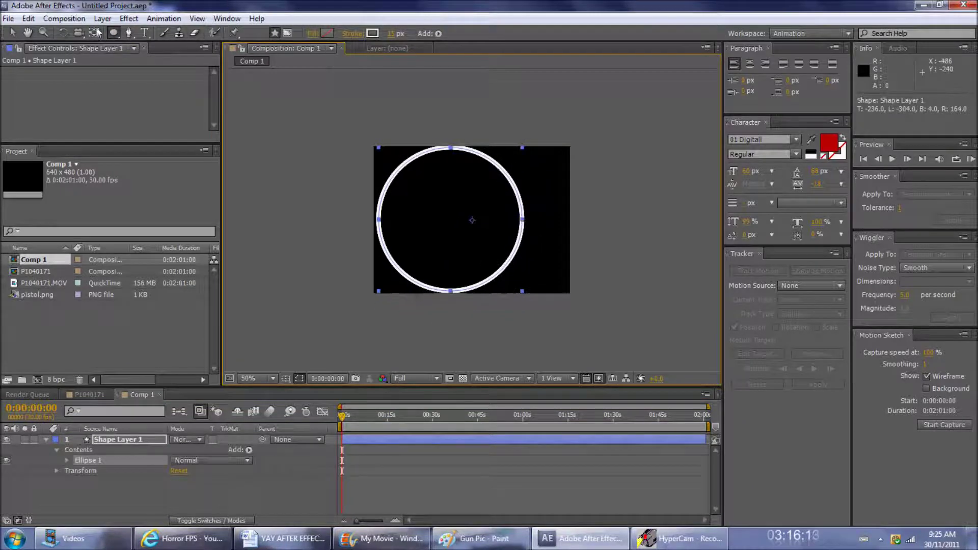
- Center and shrink the circle, and set its stroke width to 5 px
left_click(13, 32)
left_click_drag(456, 228, 472, 233)
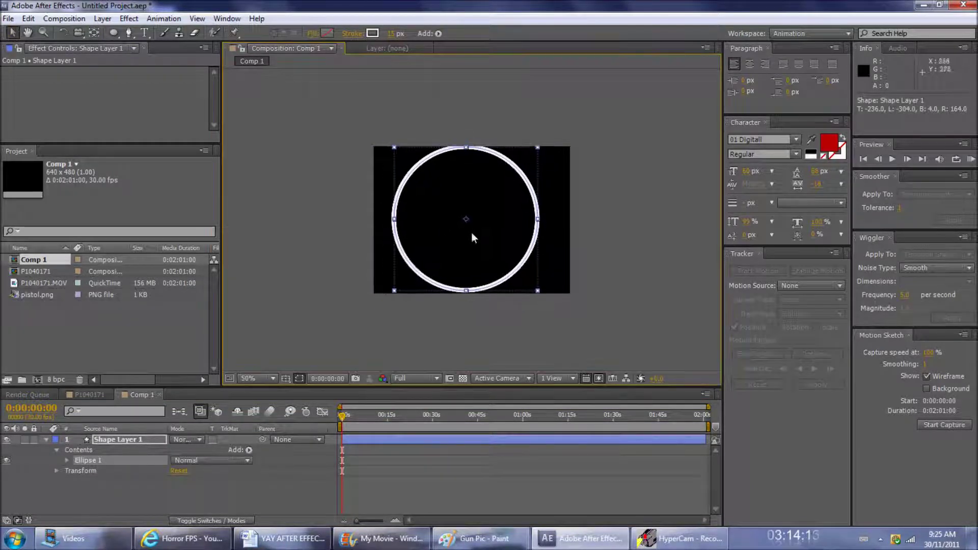
left_click_drag(539, 148, 530, 161)
left_click_drag(498, 218, 504, 220)
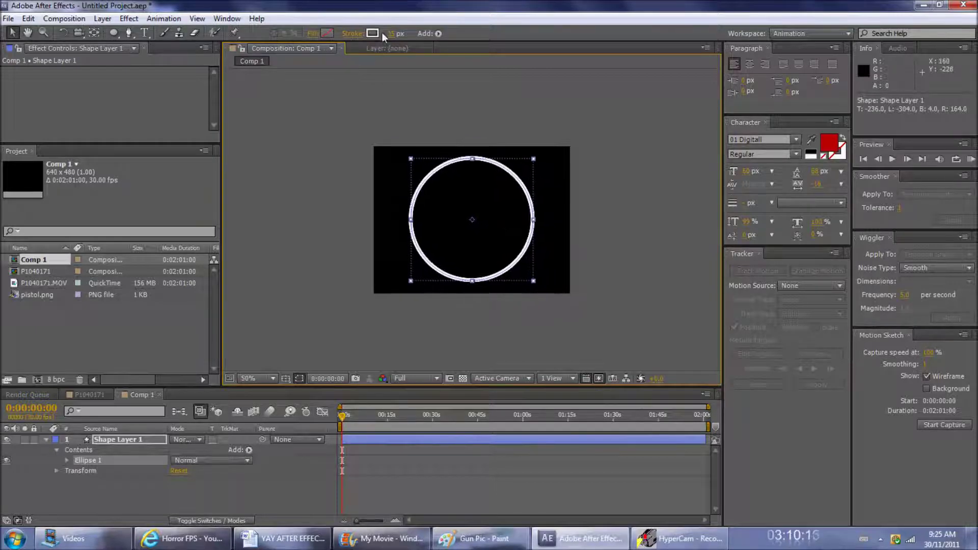
left_click(391, 33)
type("5")
key("Return")
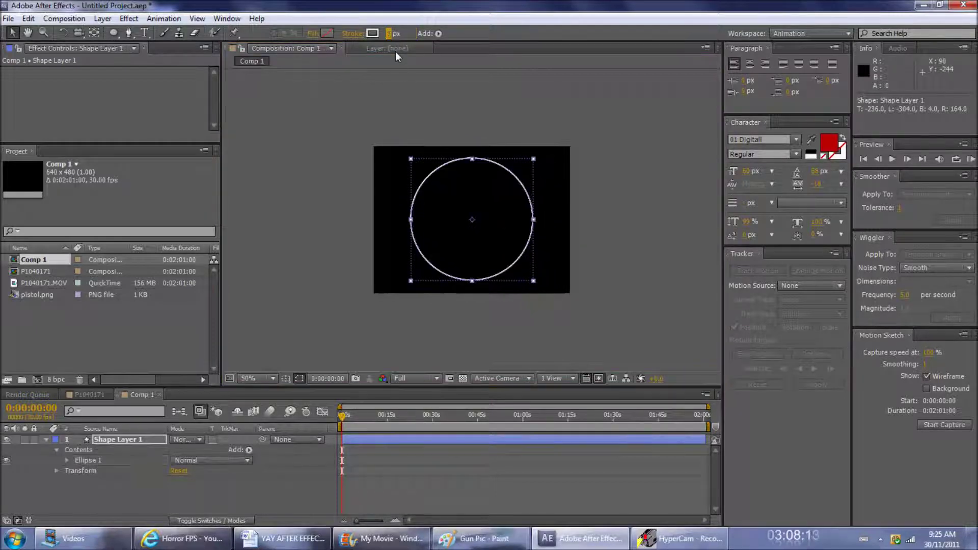
left_click(63, 448)
left_click(46, 439)
- Duplicate the circle layer, then shrink the original into an inner ring with a 15 px stroke
left_click(356, 439)
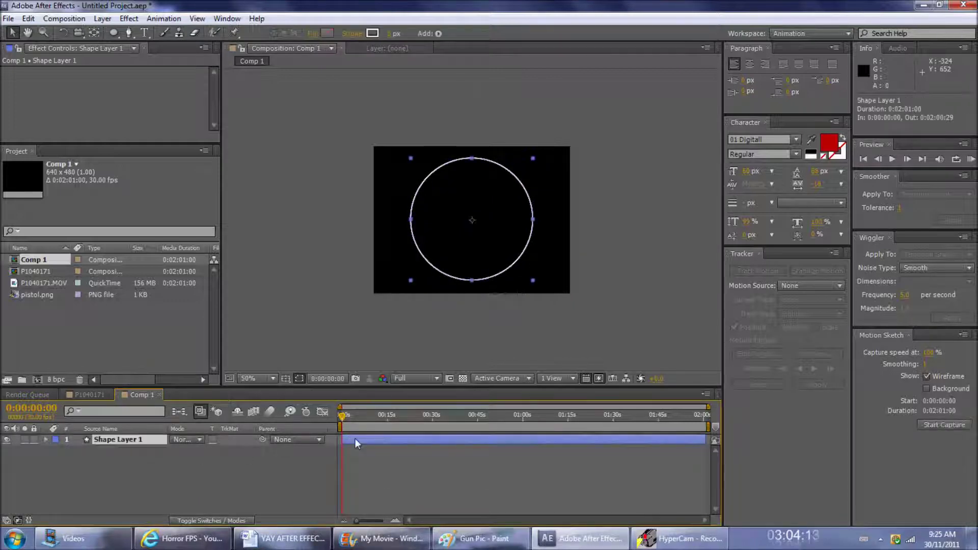
key("ctrl+d")
left_click(384, 451)
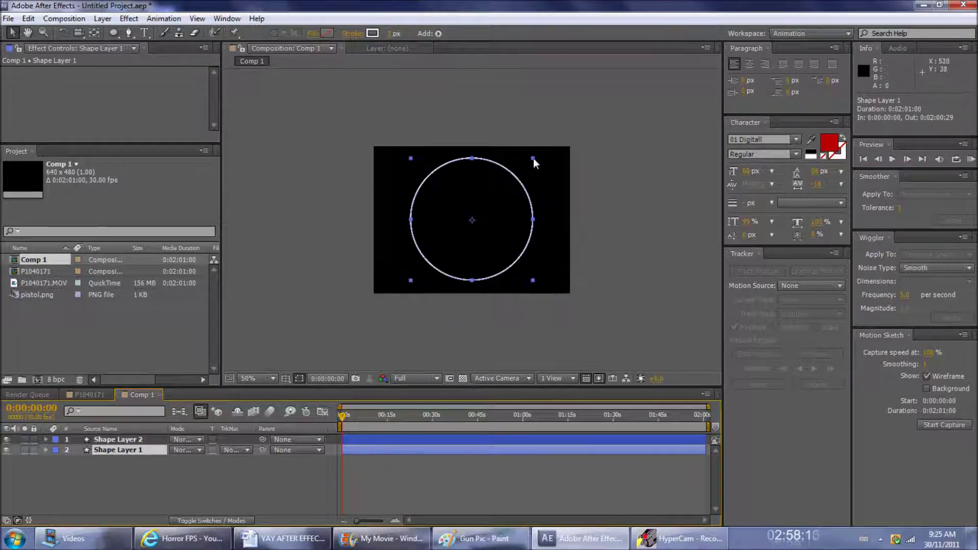
mouse_move(532, 160)
left_mouse_down()
mouse_move(527, 183)
mouse_move(524, 163)
mouse_move(516, 183)
mouse_move(530, 169)
left_mouse_up()
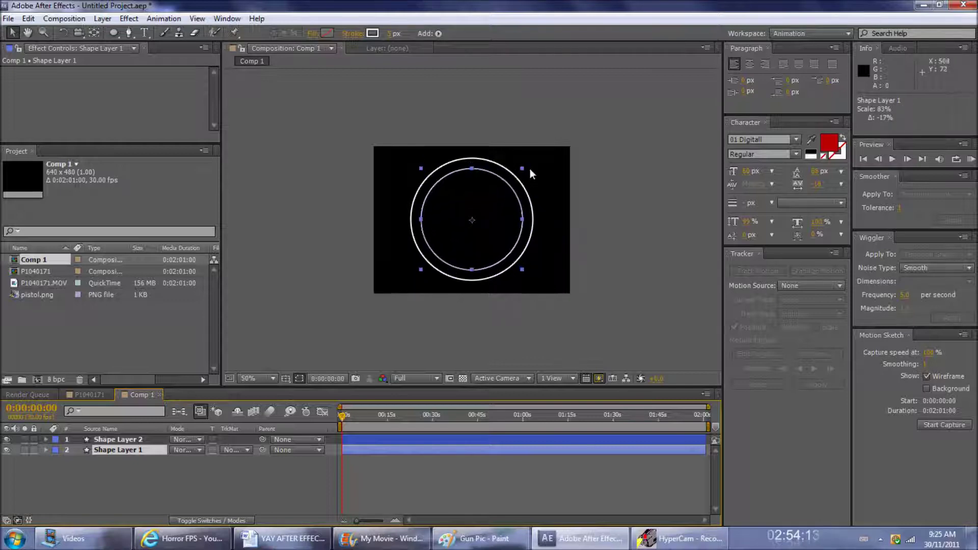
left_click(396, 33)
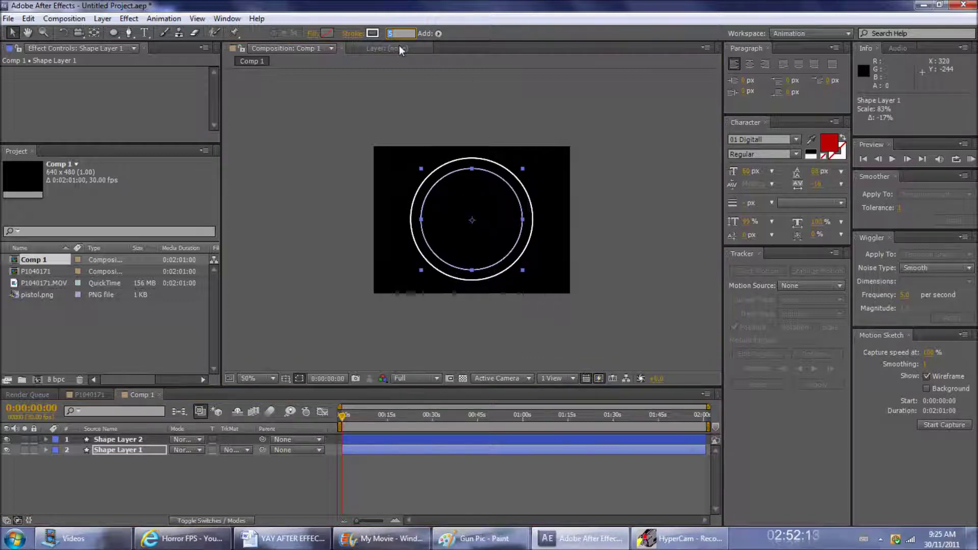
type("15")
key("Return")
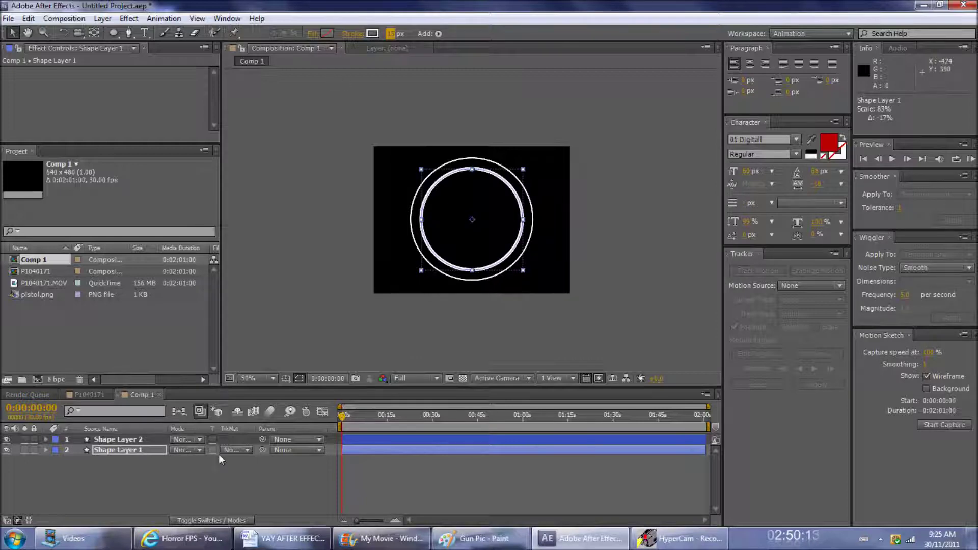
- Add dashes to the inner ring's Stroke 1 and lengthen the Dash value
left_click(46, 450)
left_click(56, 460)
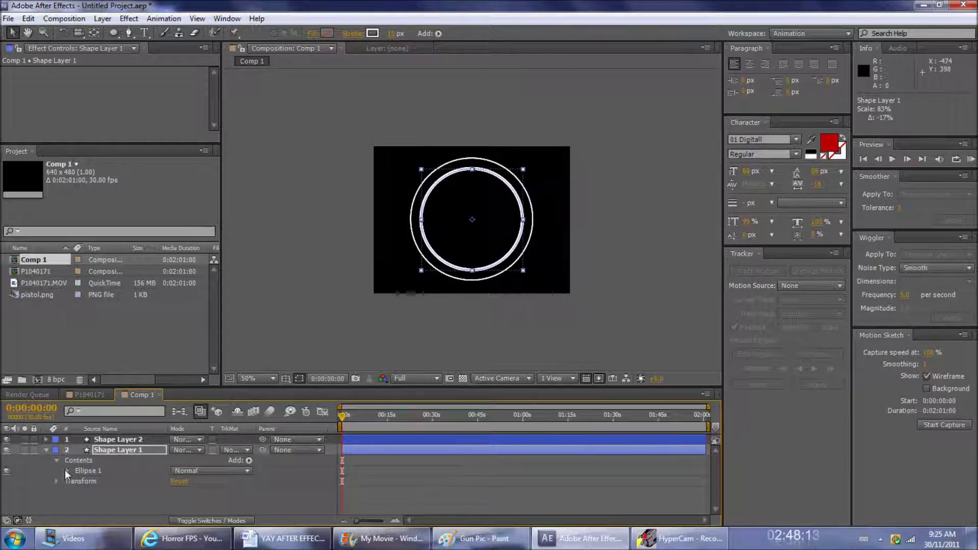
left_click(66, 470)
left_click(77, 479)
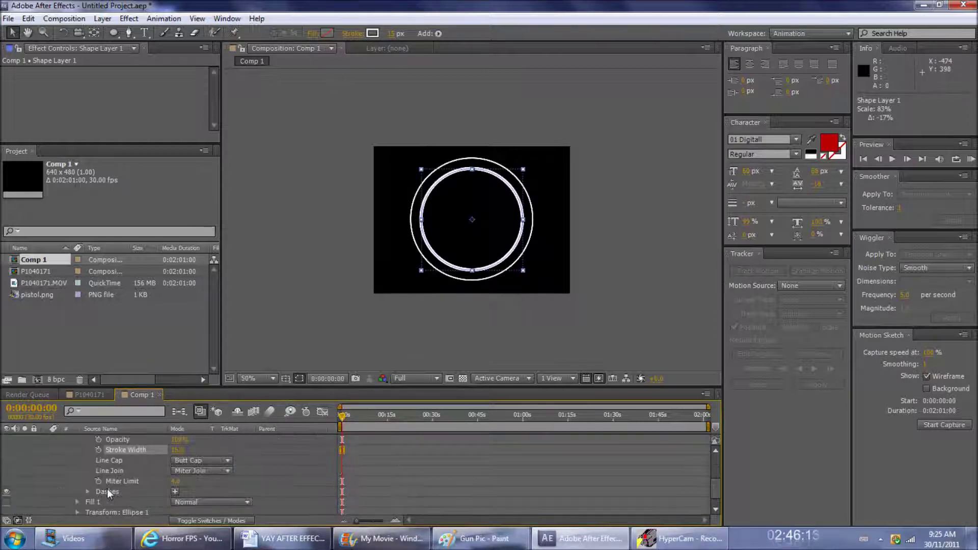
left_click(175, 492)
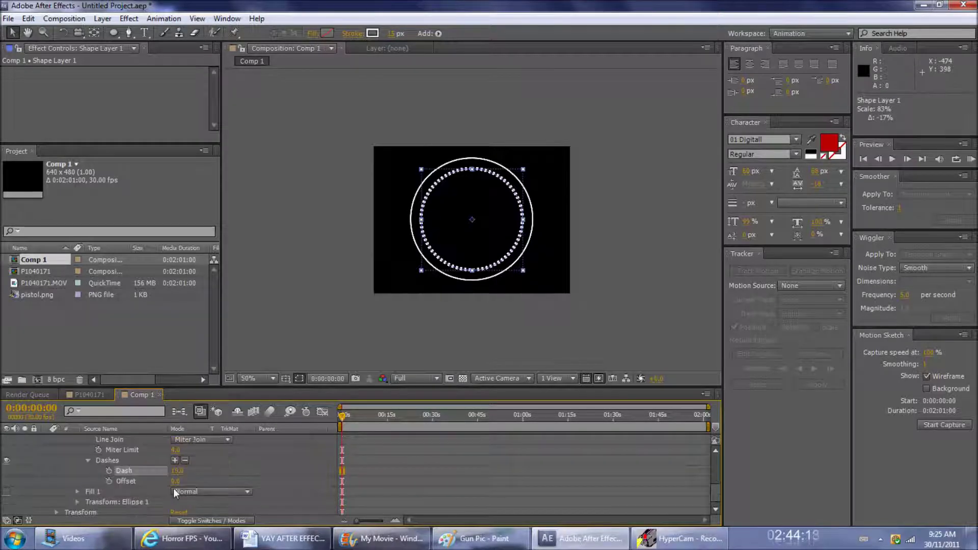
mouse_move(179, 471)
left_mouse_down()
mouse_move(359, 486)
mouse_move(206, 504)
mouse_move(186, 482)
mouse_move(387, 477)
left_mouse_up()
scroll(92, 483, "up", 4)
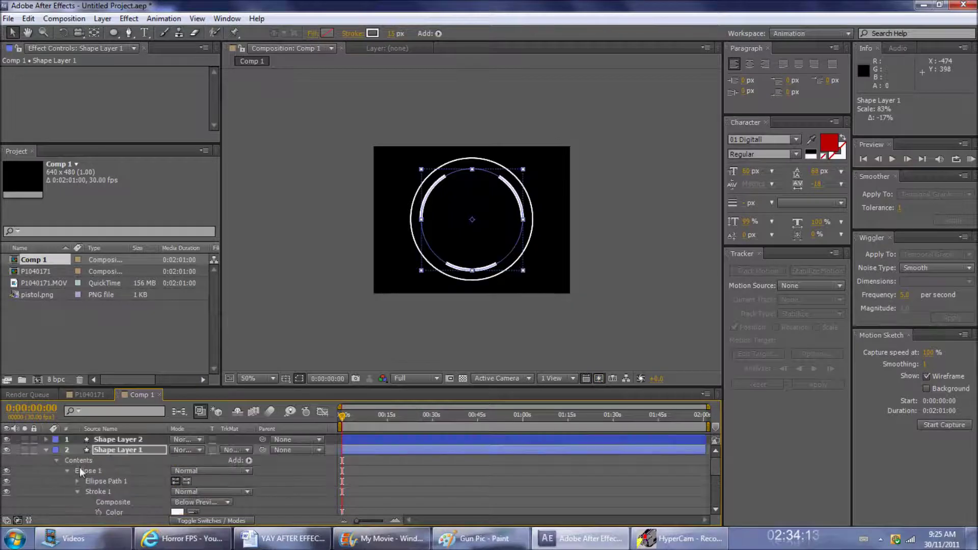
- Paste a copy of the ring as Shape Layer 3 with a 10 px stroke, scaled down inside the others
left_click(49, 450)
left_click(46, 450)
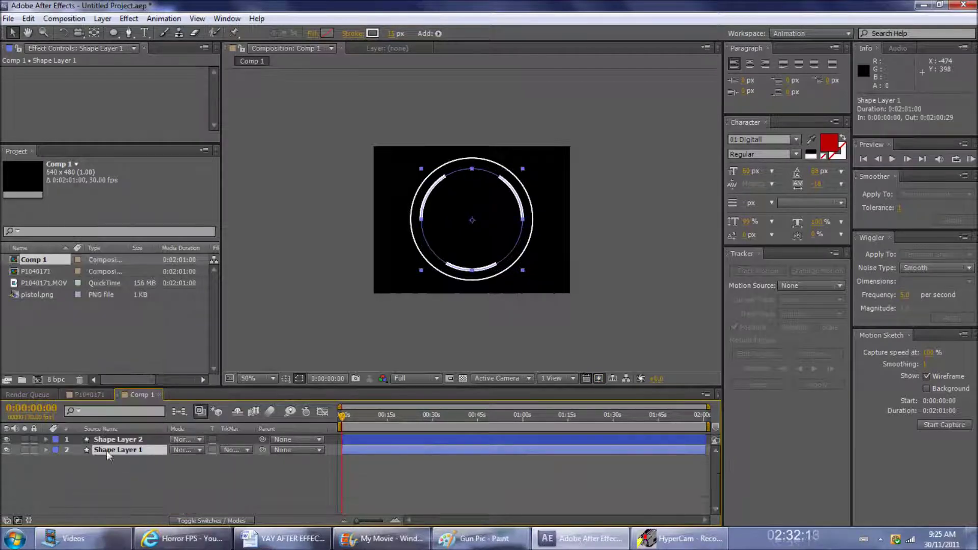
key("ctrl+v")
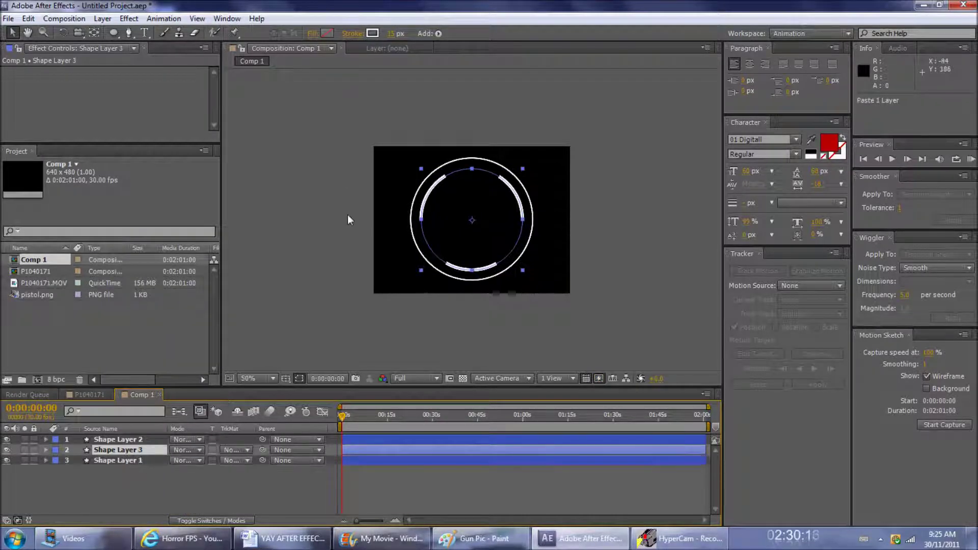
left_click(389, 33)
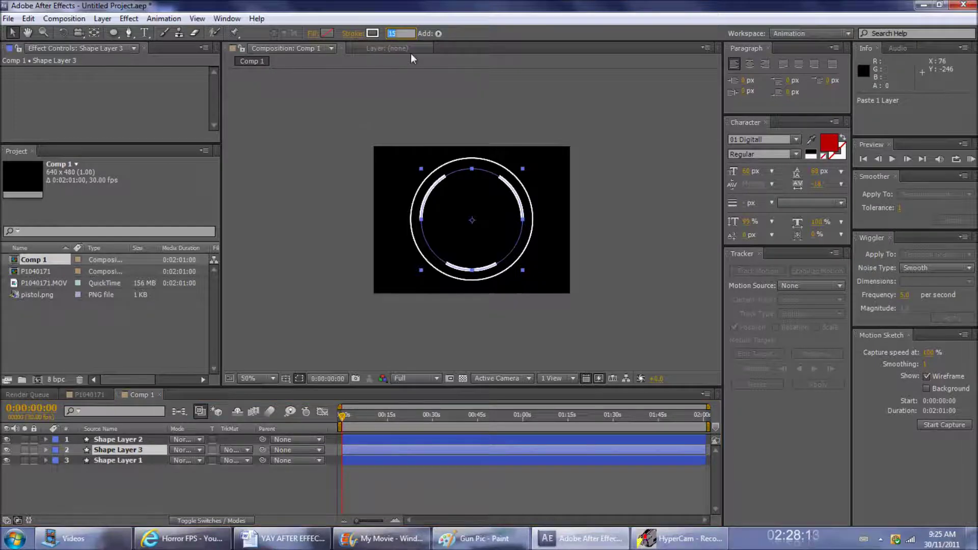
type("10")
key("Return")
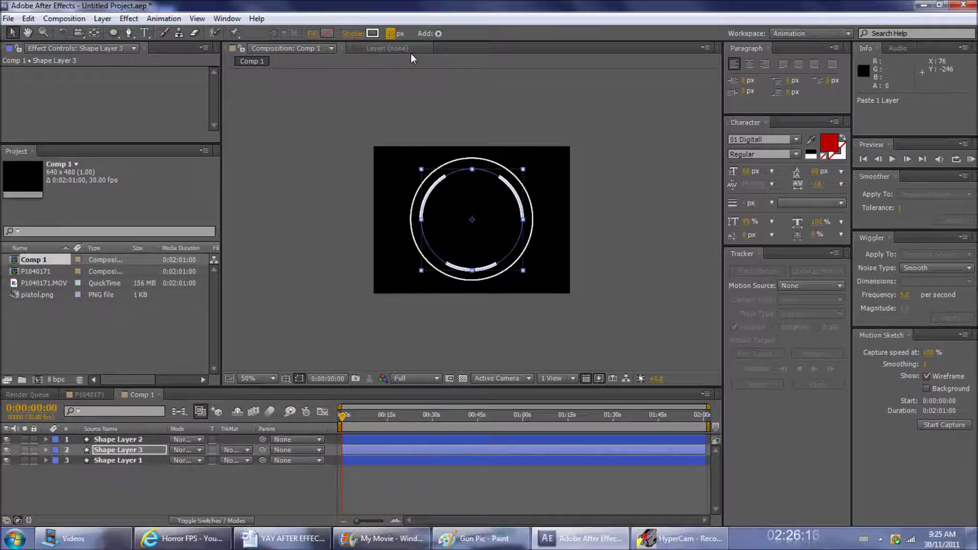
left_click_drag(527, 173, 512, 192)
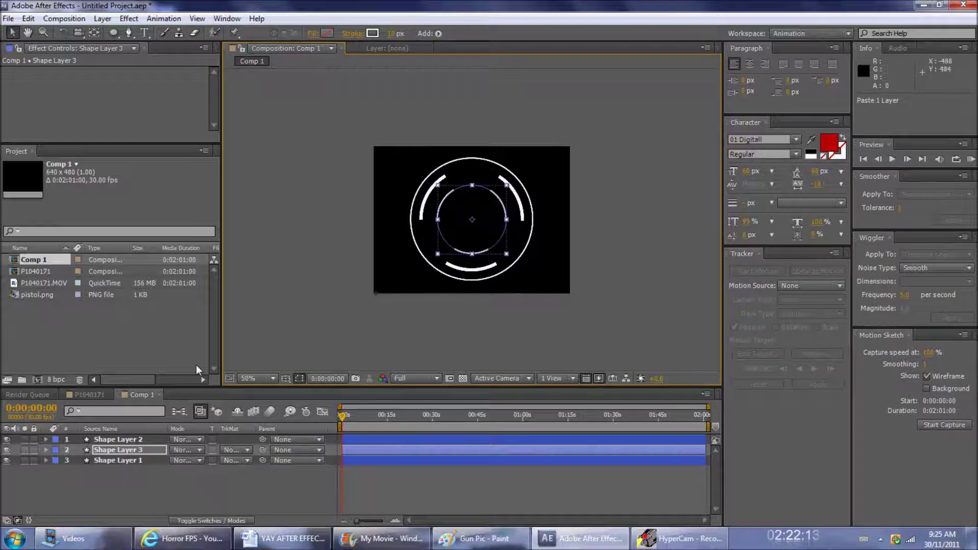
- Add dashes to the third ring and adjust its Dash, Gap and Offset values
left_click(45, 450)
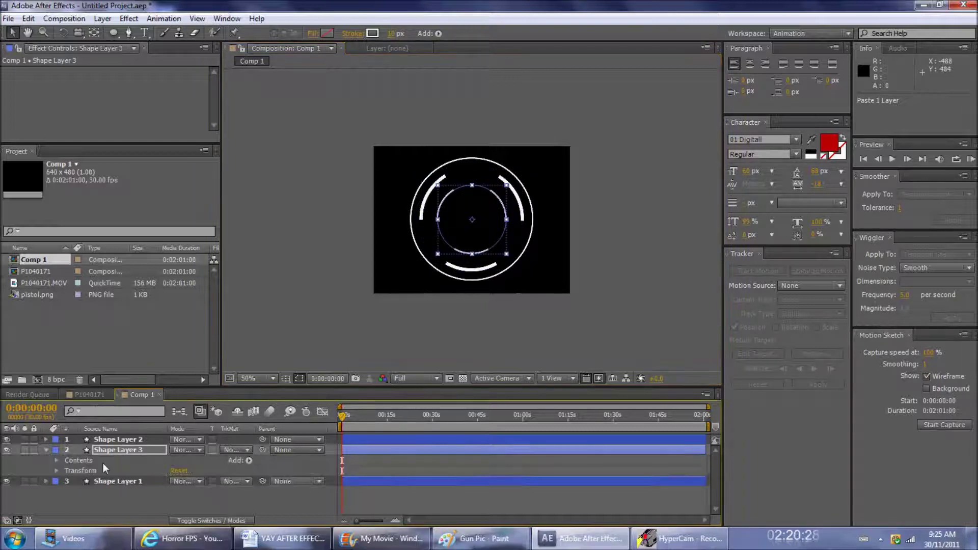
left_click(56, 471)
left_click(57, 456)
left_click(56, 461)
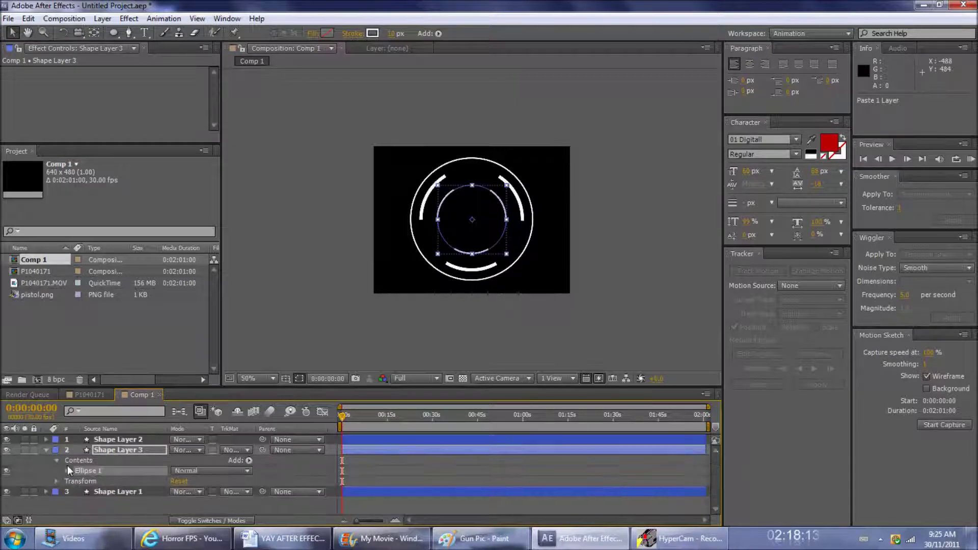
left_click(67, 472)
left_click(77, 488)
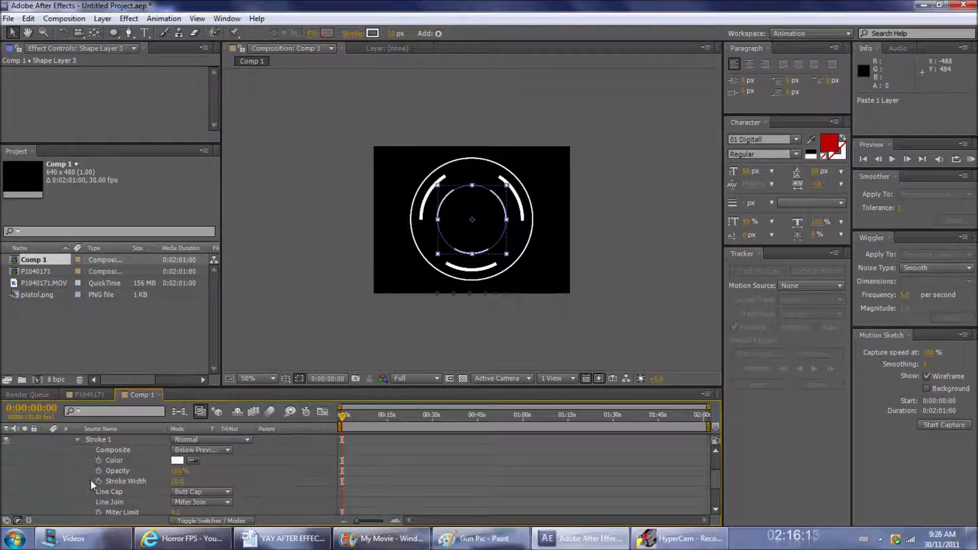
scroll(97, 476, "down", 2)
left_click(174, 468)
left_click(174, 468)
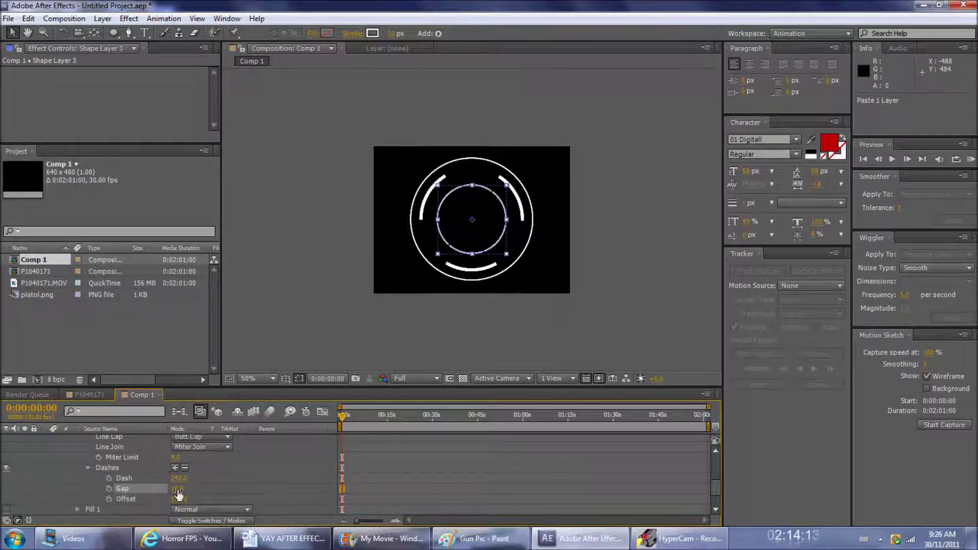
left_click_drag(178, 478, 218, 477)
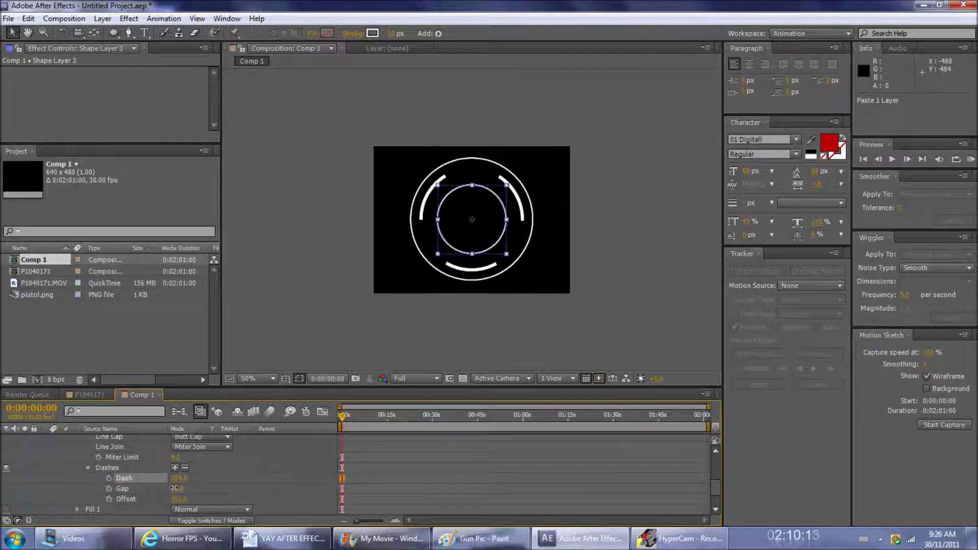
left_click_drag(174, 489, 1, 487)
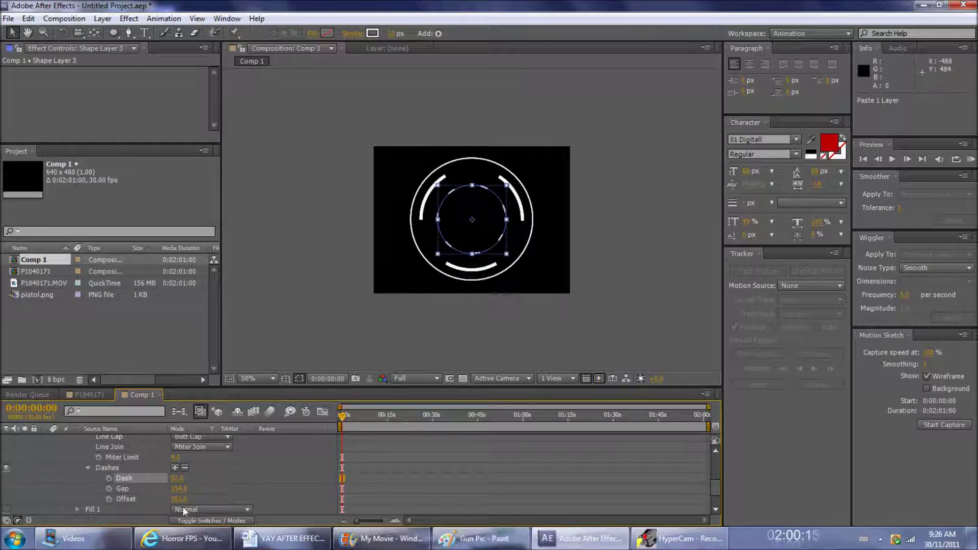
left_click_drag(179, 498, 221, 499)
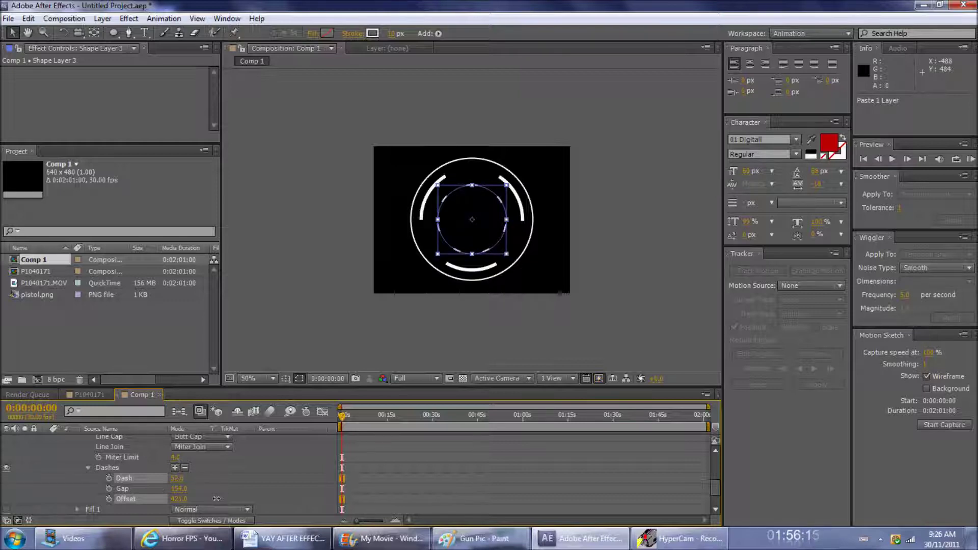
- Collapse the third ring's properties and deselect the layer
scroll(51, 455, "up", 3)
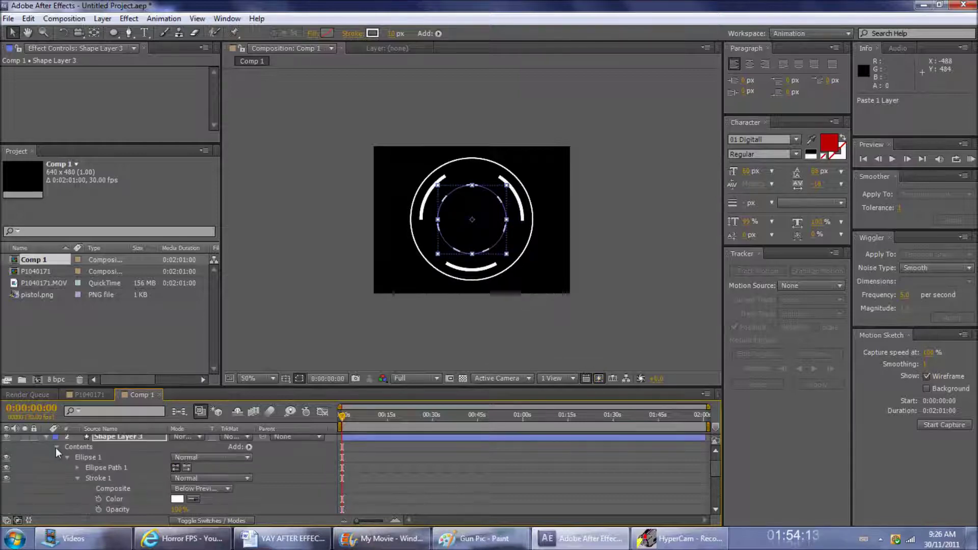
left_click(56, 447)
left_click(46, 450)
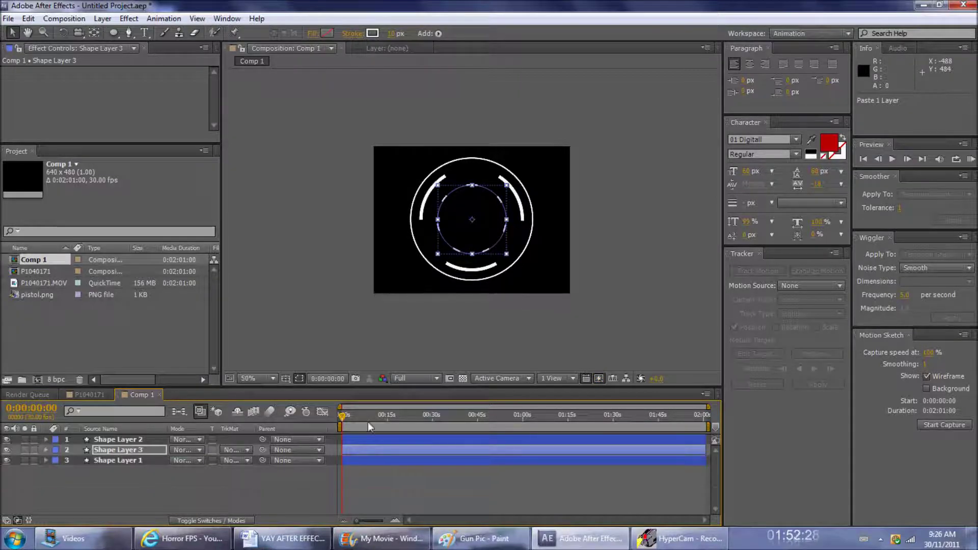
left_click(371, 489)
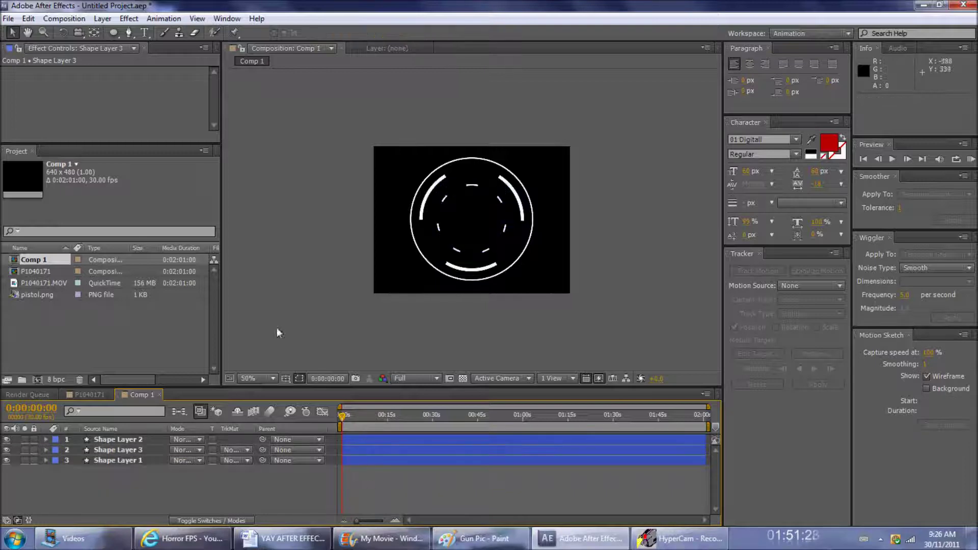
left_click(129, 18)
- Create a new solid and apply the Radio Waves effect to it, using the All Panels workspace
mouse_move(102, 19)
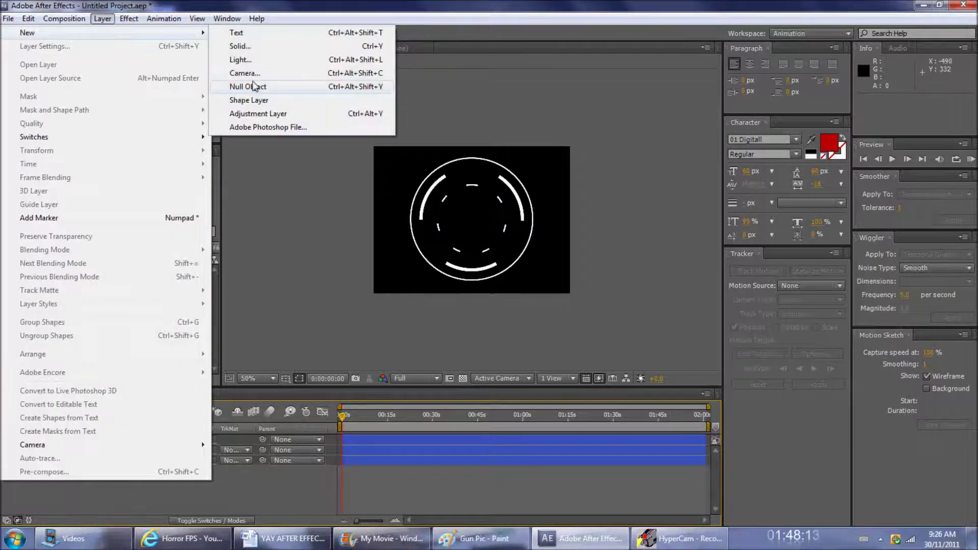
left_click(240, 46)
left_click(555, 380)
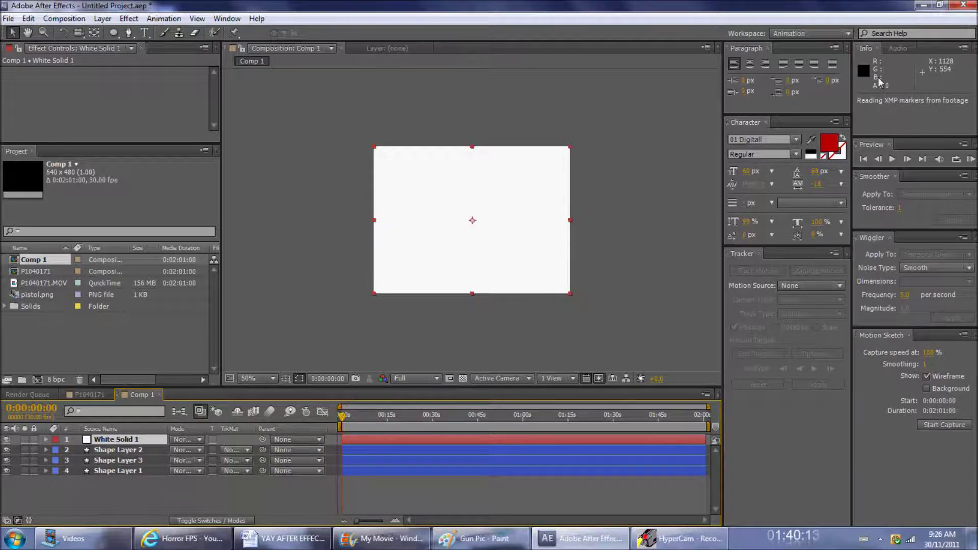
left_click(820, 34)
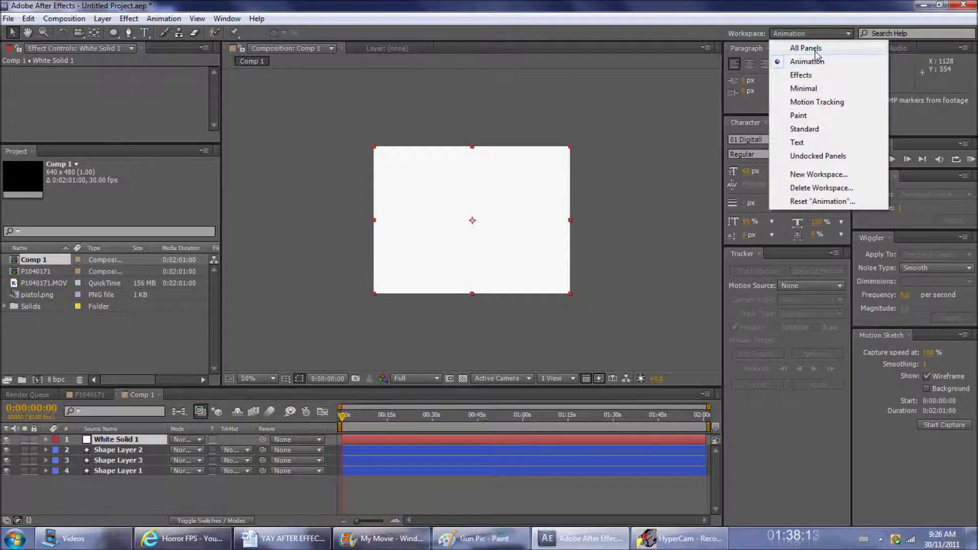
left_click(827, 127)
left_click(873, 179)
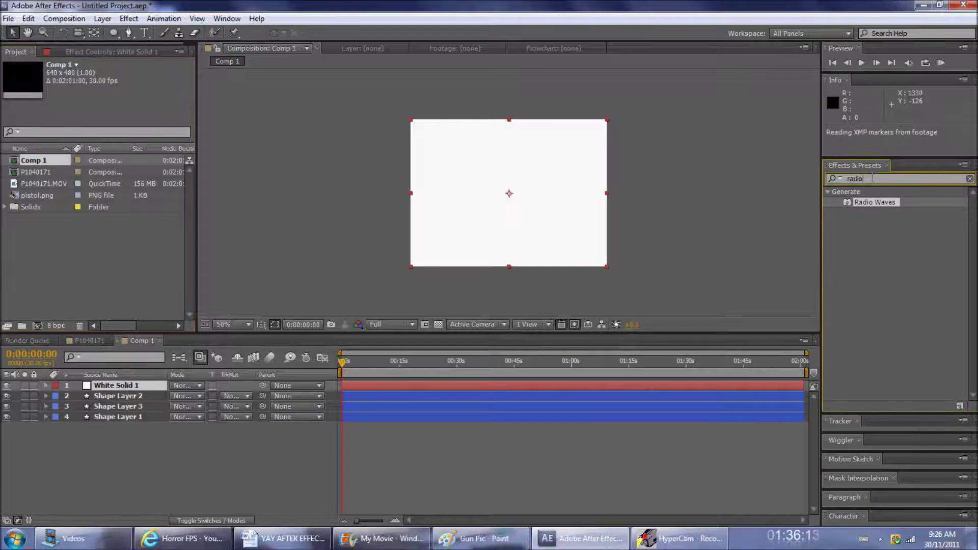
left_click_drag(877, 200, 555, 212)
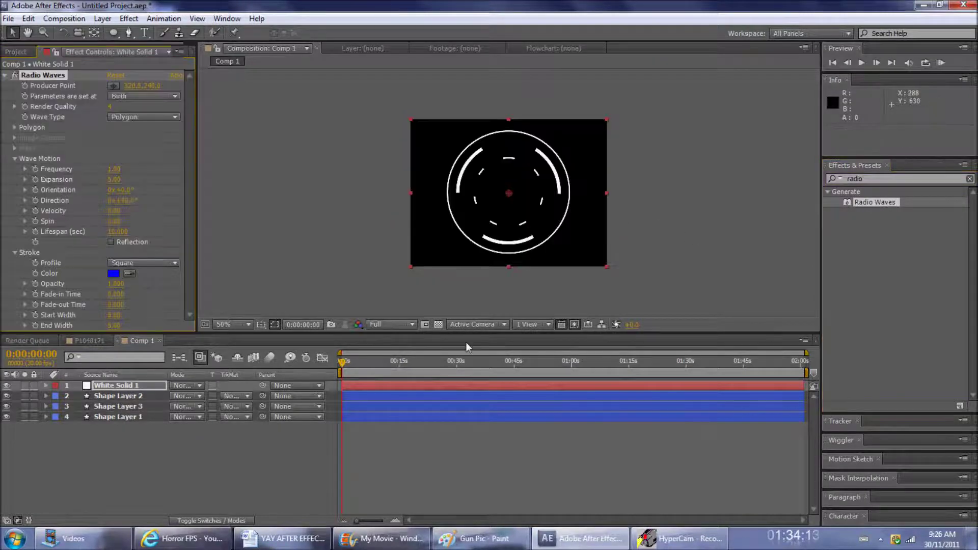
left_click_drag(344, 370, 155, 331)
- Set the Radio Waves stroke colour to white and the lifespan to 0.900
left_click(110, 274)
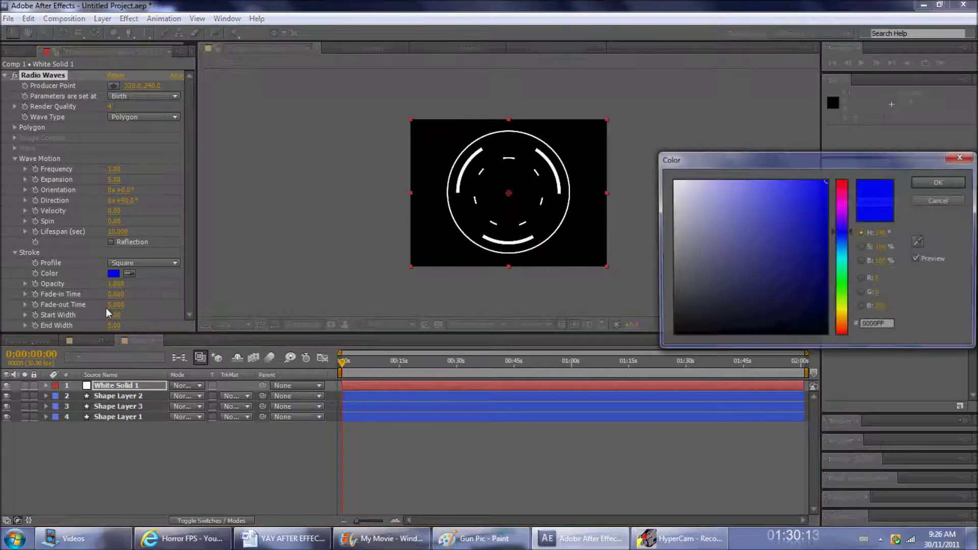
left_click_drag(793, 251, 672, 180)
left_click(940, 182)
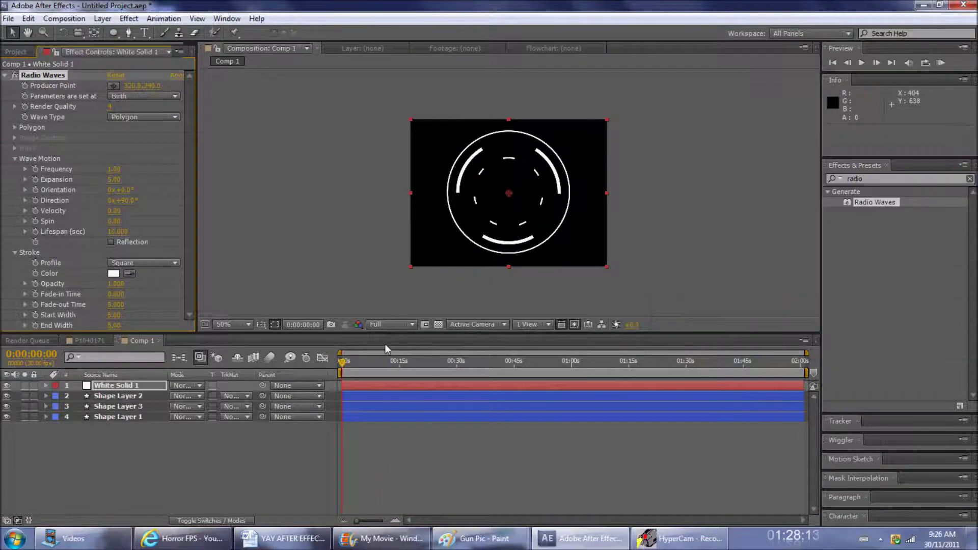
left_click_drag(352, 362, 336, 378)
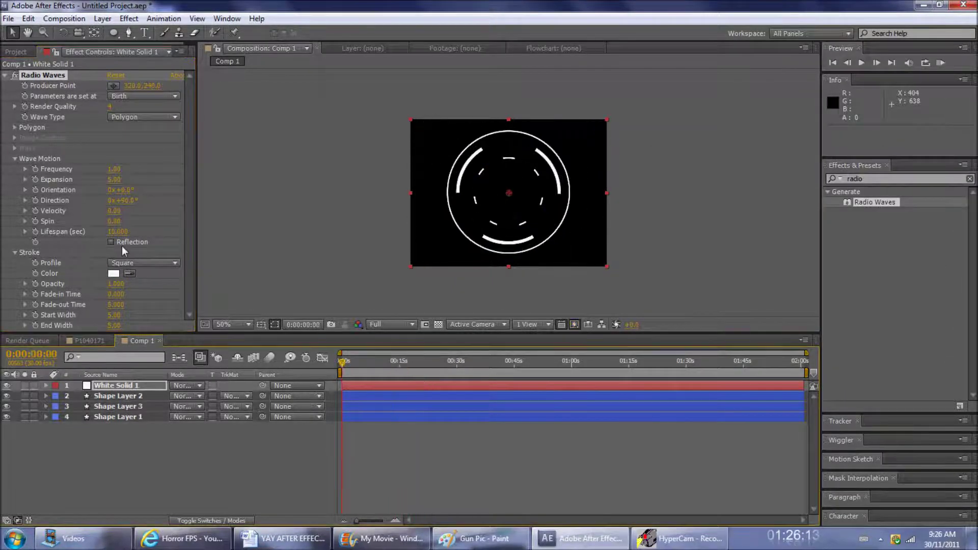
left_click_drag(120, 236, 57, 241)
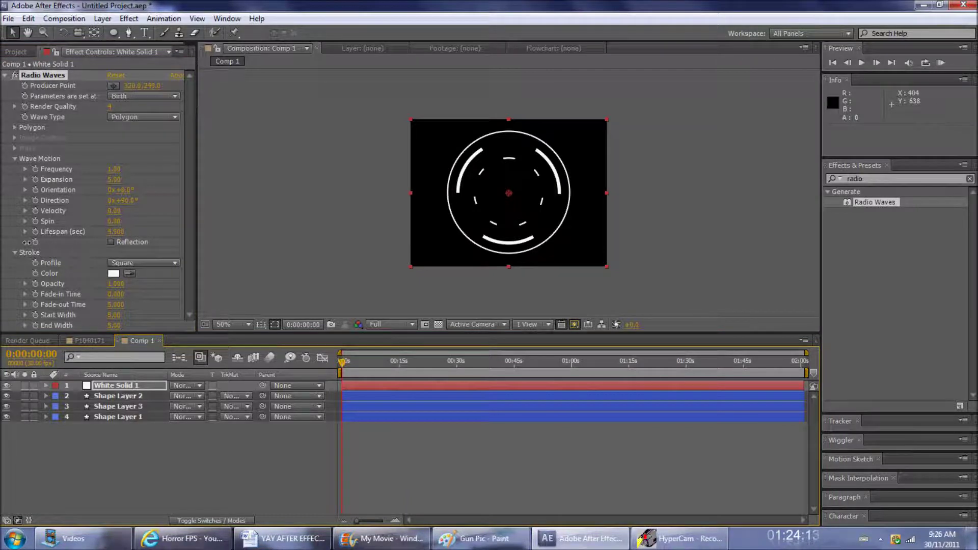
left_click_drag(340, 362, 385, 374)
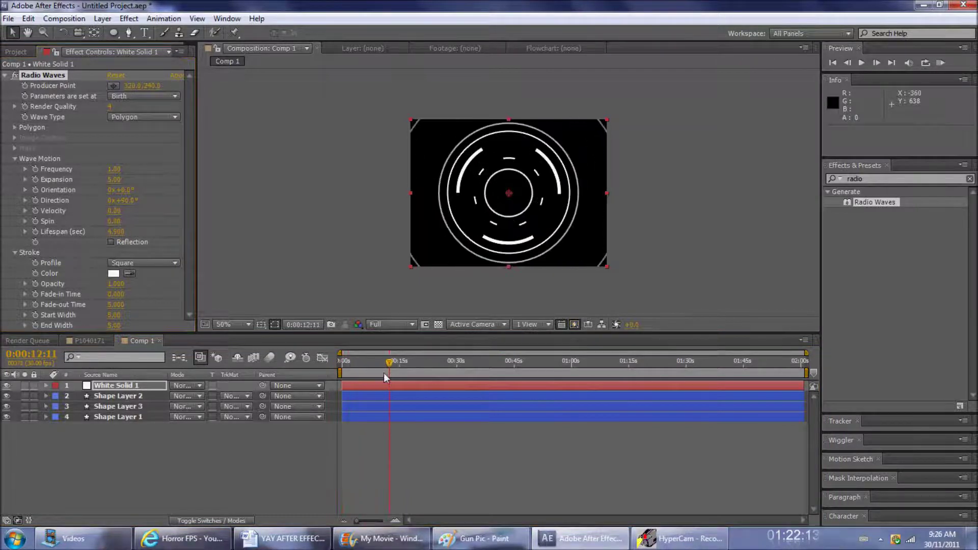
left_click_drag(84, 239, 89, 240)
left_click_drag(371, 366, 341, 379)
left_click(862, 64)
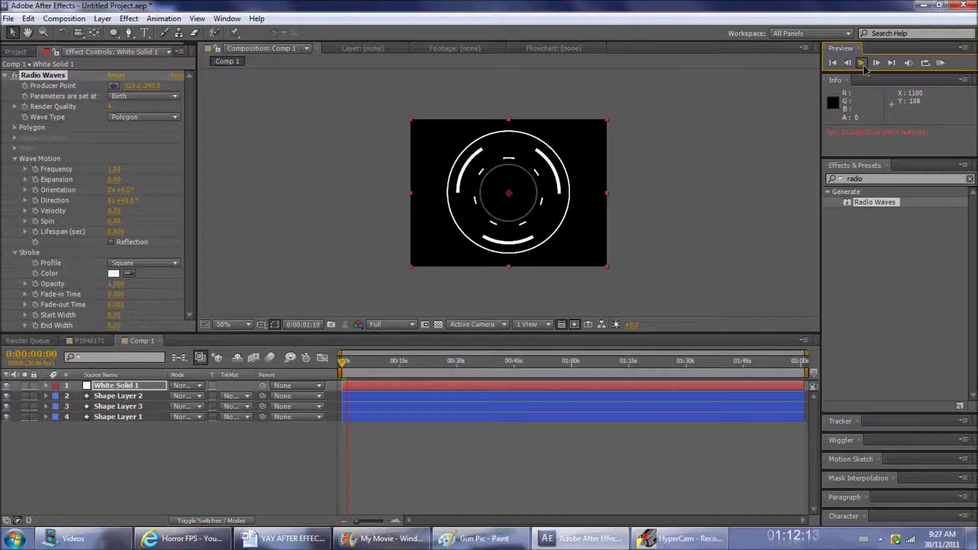
left_click(863, 66)
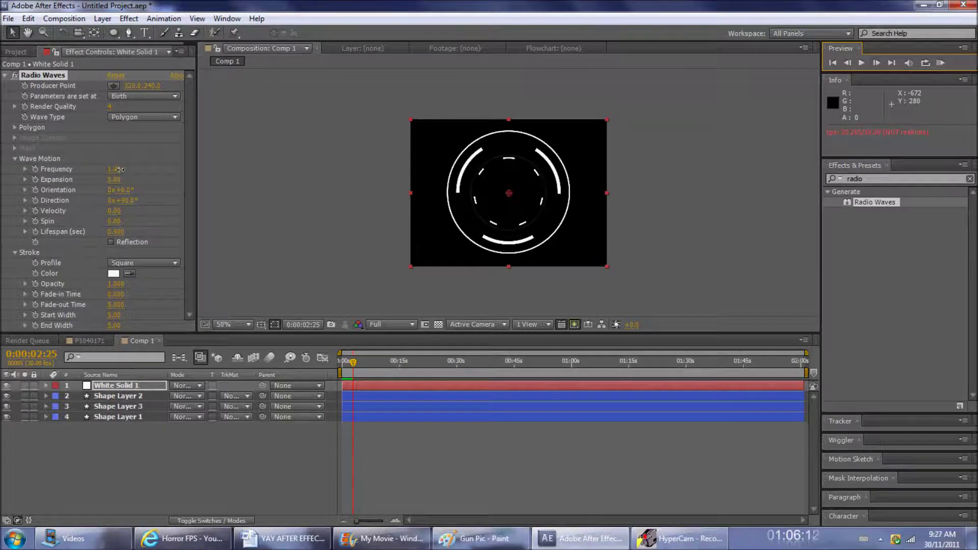
- Set the wave Frequency to 1.50 and preview the animation
left_click_drag(120, 169, 188, 188)
left_click_drag(116, 188, 93, 186)
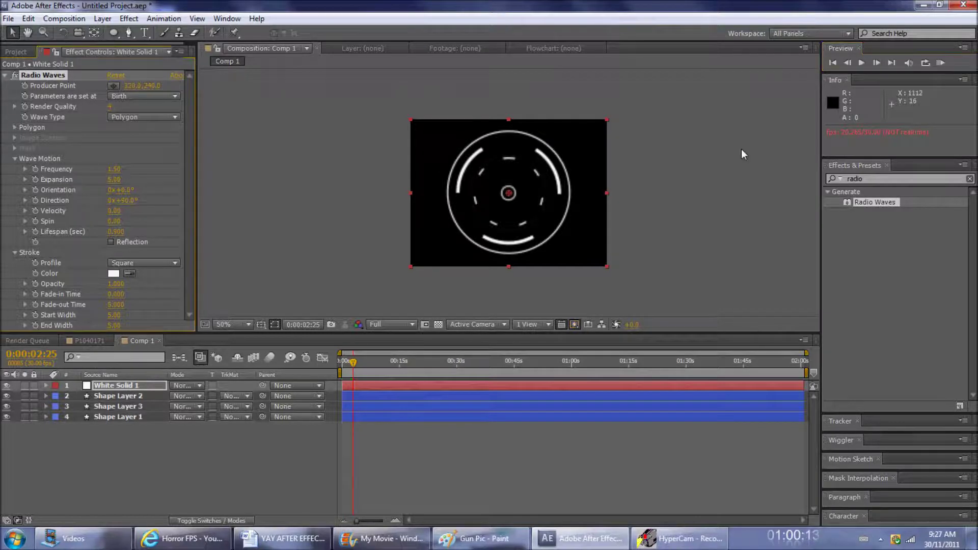
left_click(862, 63)
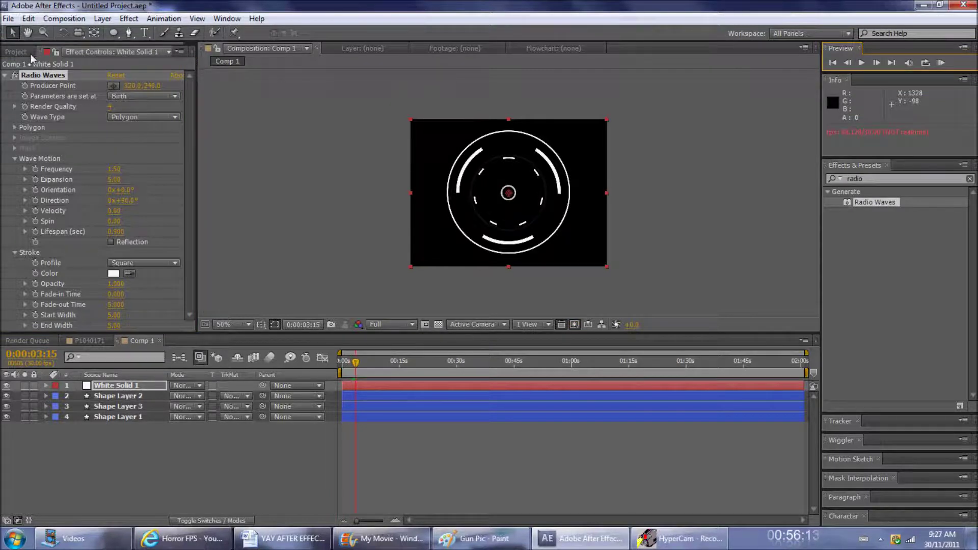
- Pre-compose all four Comp 1 layers into a composition named 'Compass'
left_click(426, 383)
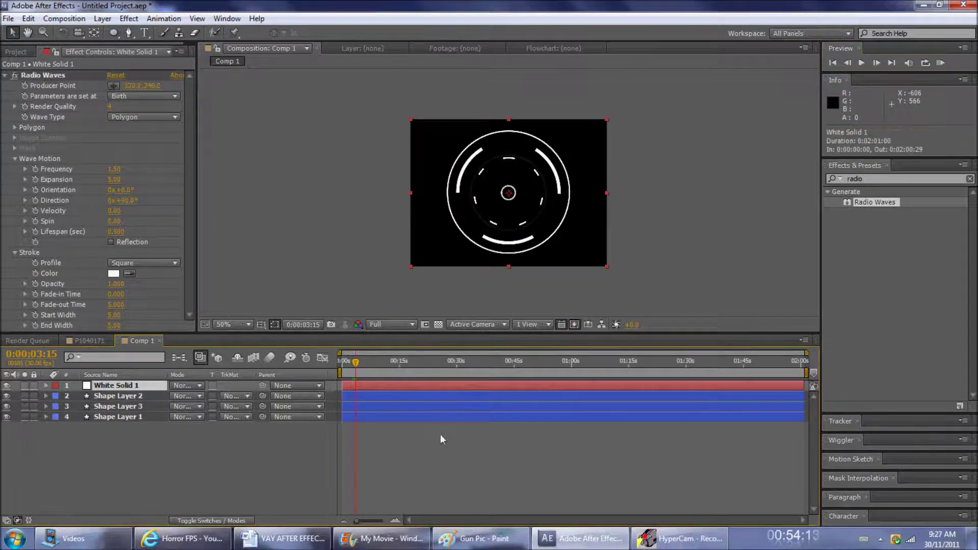
key("ctrl+a")
left_click(99, 19)
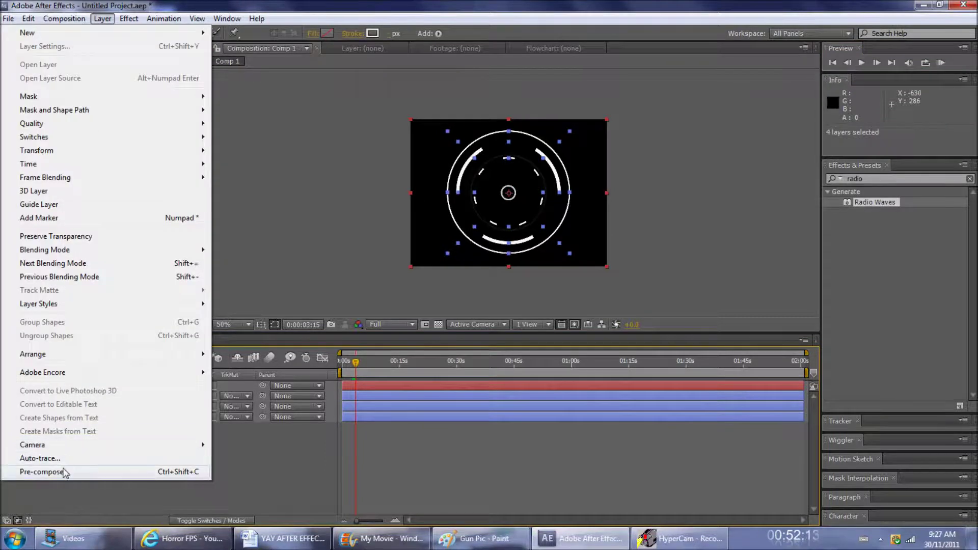
left_click(31, 474)
key("BackSpace")
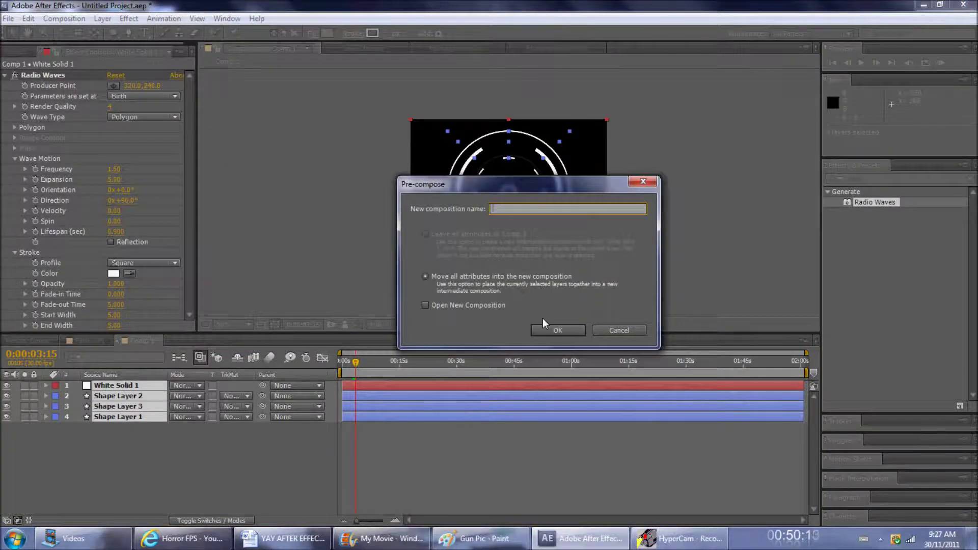
type("Compass")
key("Return")
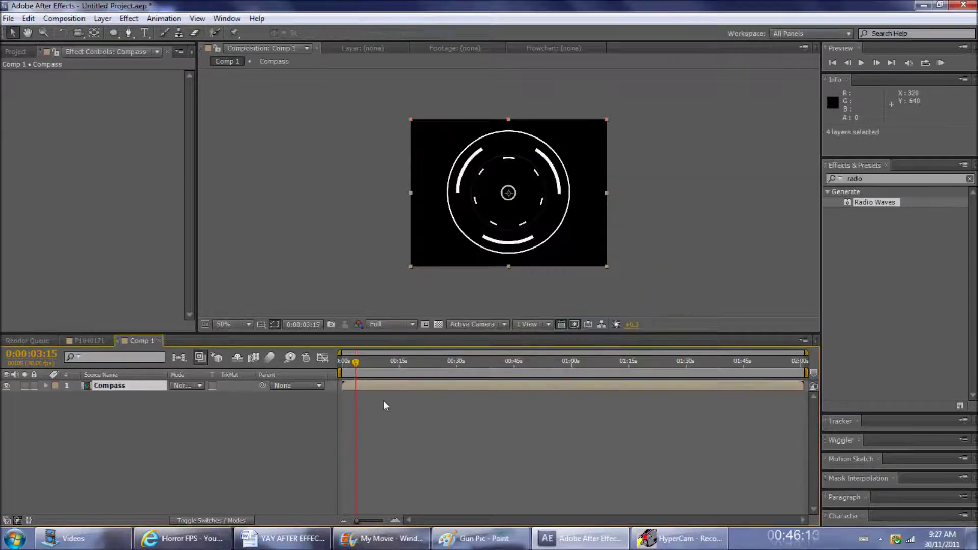
- Paste the Compass layer into the P1040171 composition and trim its end to about 19 seconds
left_click(30, 18)
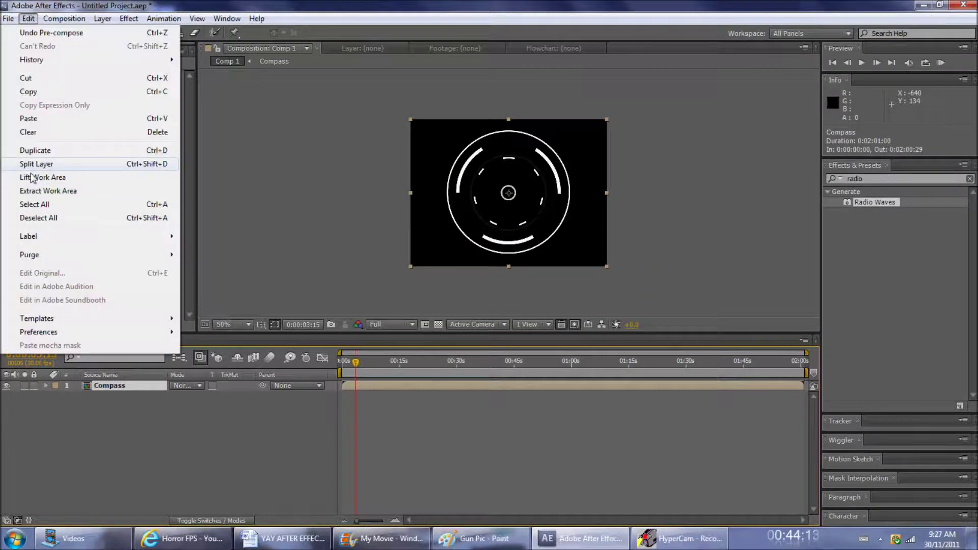
left_click(51, 93)
left_click(90, 341)
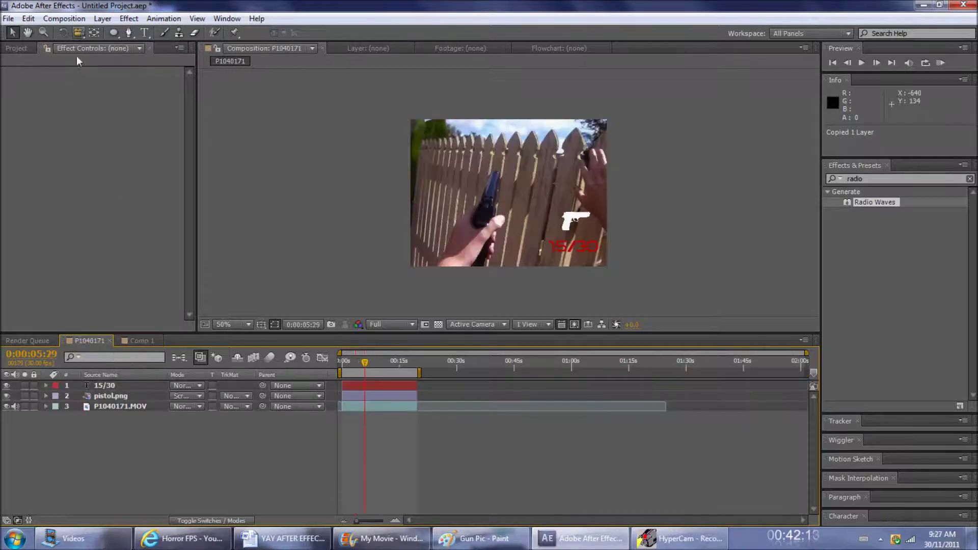
left_click(28, 18)
left_click(31, 121)
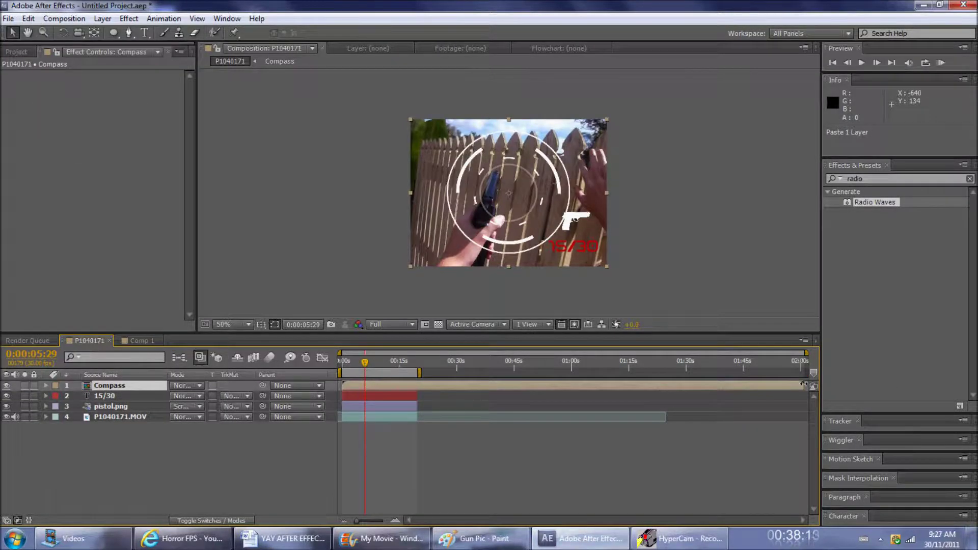
left_click_drag(803, 384, 415, 390)
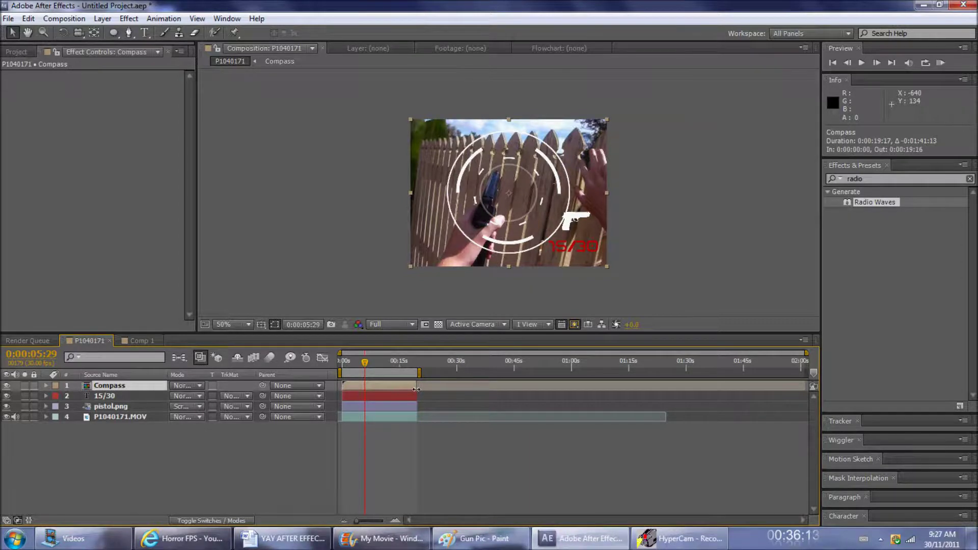
left_click_drag(805, 357, 440, 361)
- Scale the Compass layer to 34% and place it in the top-right corner of the frame
key("Home")
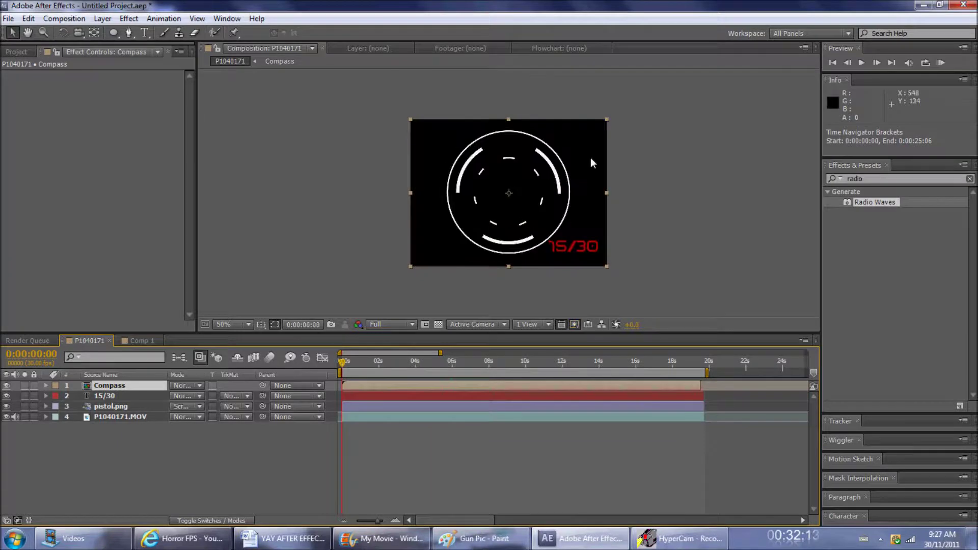
left_click_drag(411, 118, 473, 153)
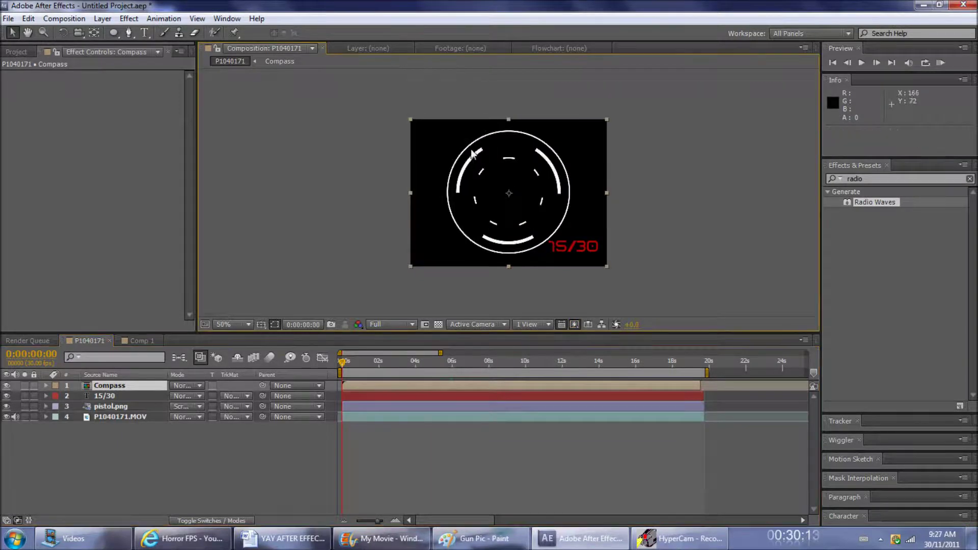
left_click_drag(411, 119, 470, 164)
left_click_drag(347, 365, 374, 363)
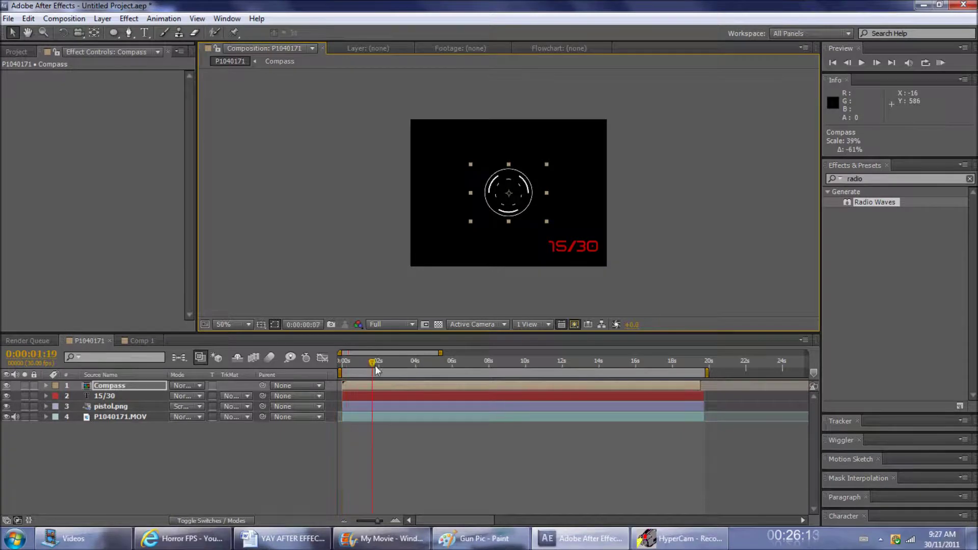
left_click_drag(523, 206, 587, 163)
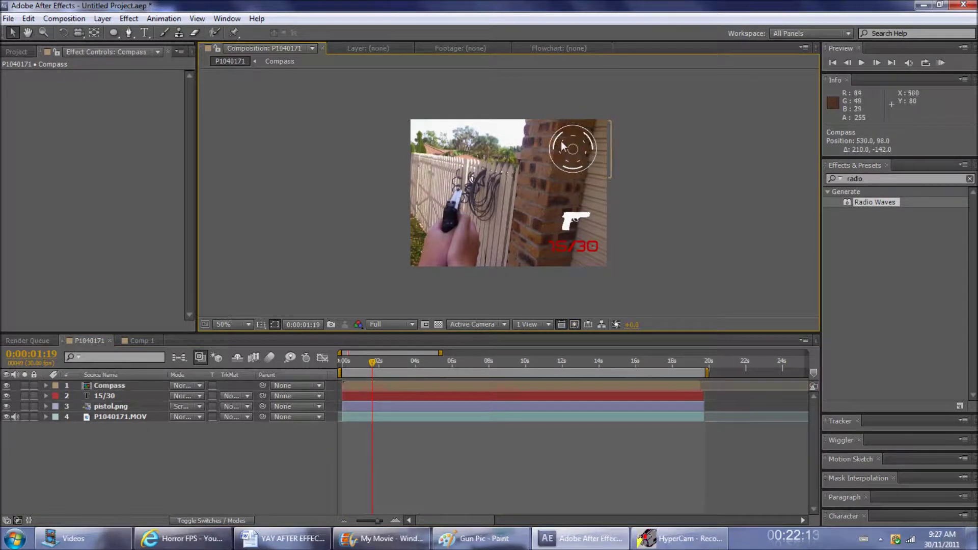
left_click(562, 142)
left_click(534, 121, "shift")
left_click(566, 145)
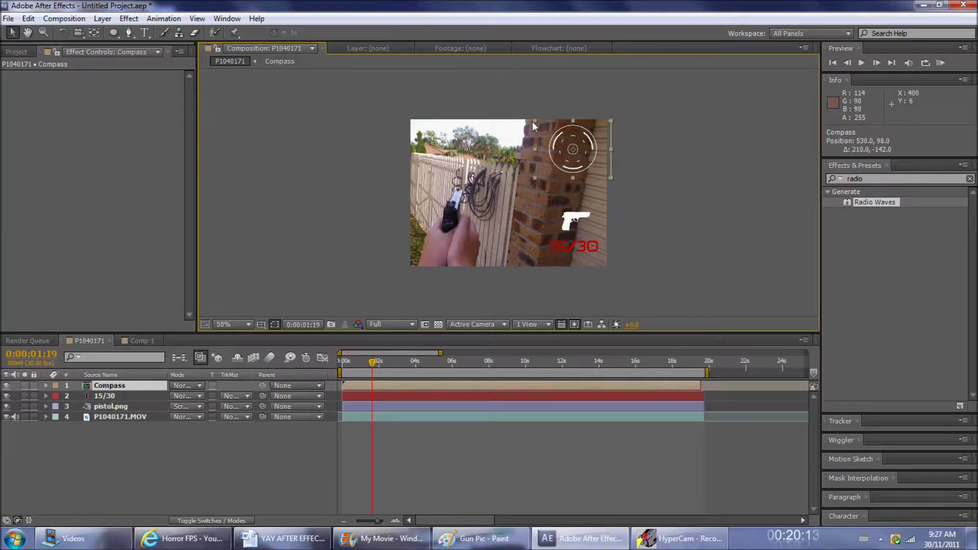
left_click_drag(534, 122, 541, 125)
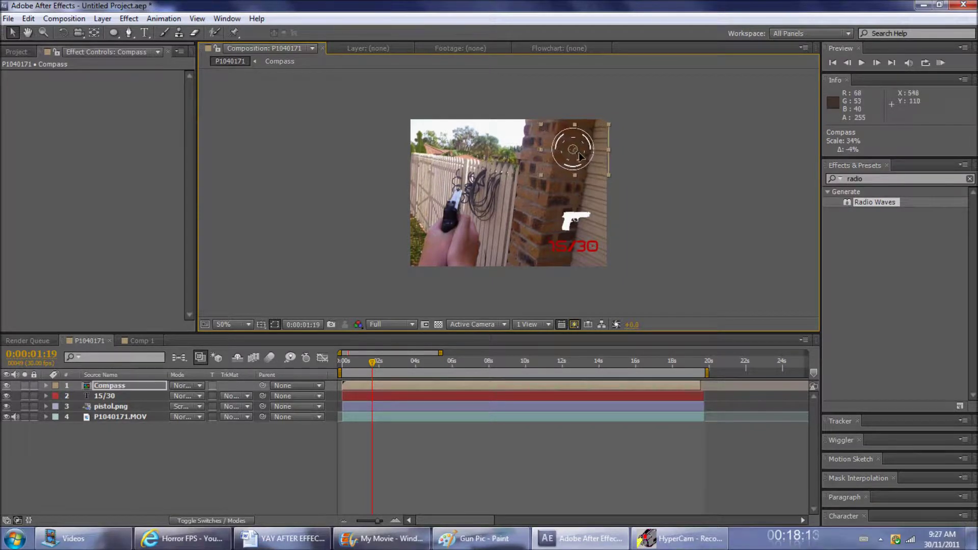
left_click_drag(579, 153, 581, 152)
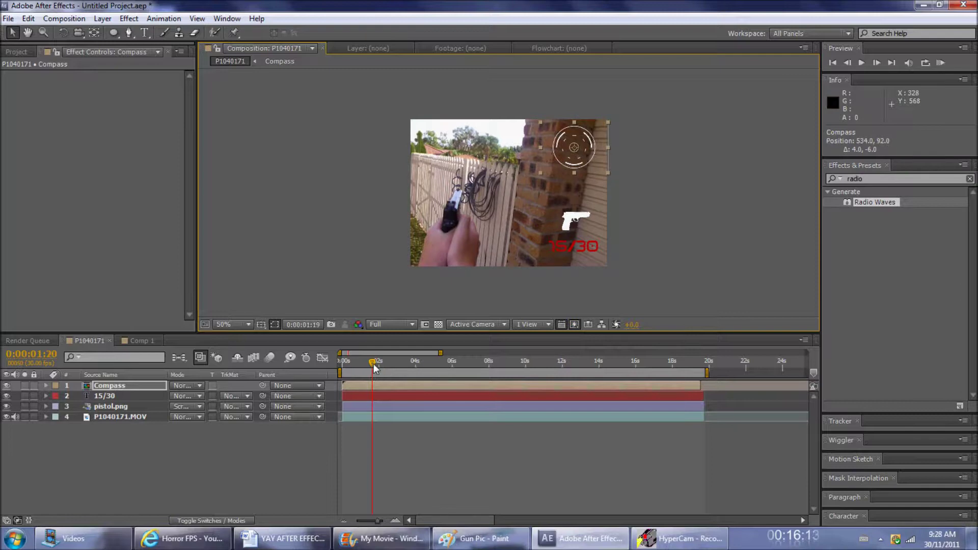
- Keep the Compass layer starting at 0 seconds and preview the finished overlay
left_click_drag(374, 368, 463, 371)
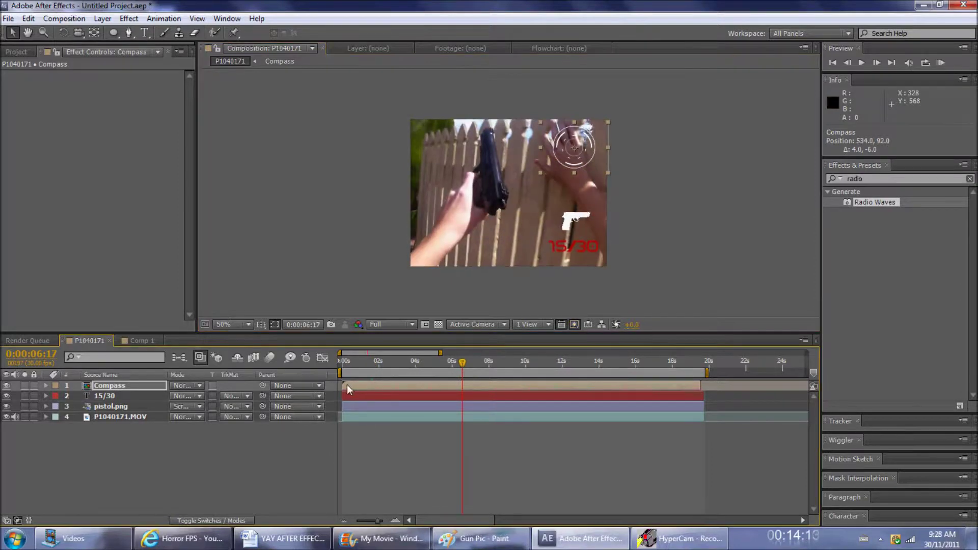
left_click_drag(344, 386, 473, 386)
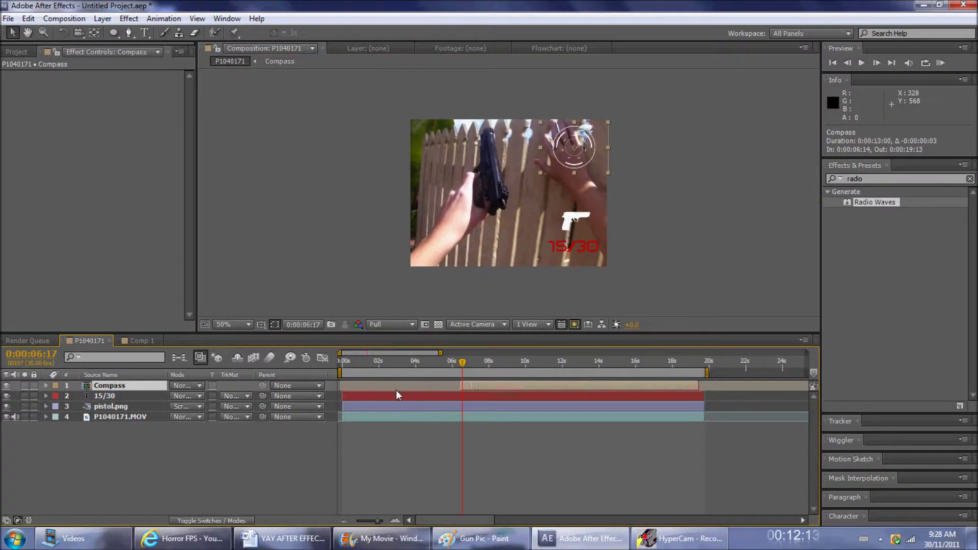
left_click_drag(396, 390, 366, 402)
left_click(877, 63)
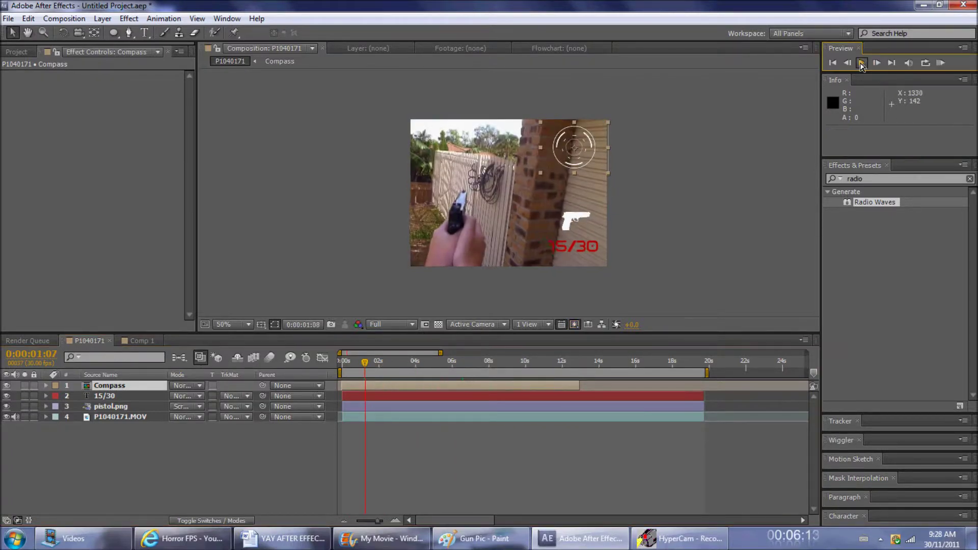